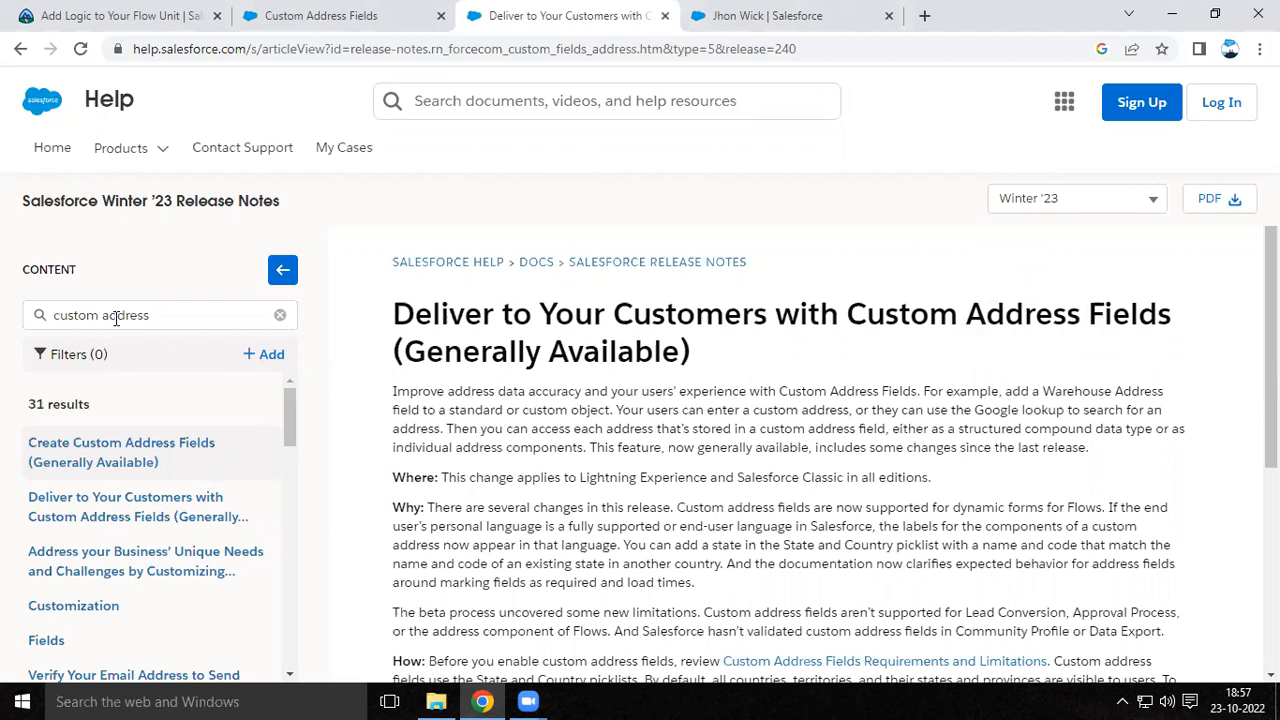
# Review the Winter '23 release note on custom address fields and the Custom Address Fields help article
pyautogui.moveTo(398, 316); pyautogui.dragTo(784, 366)
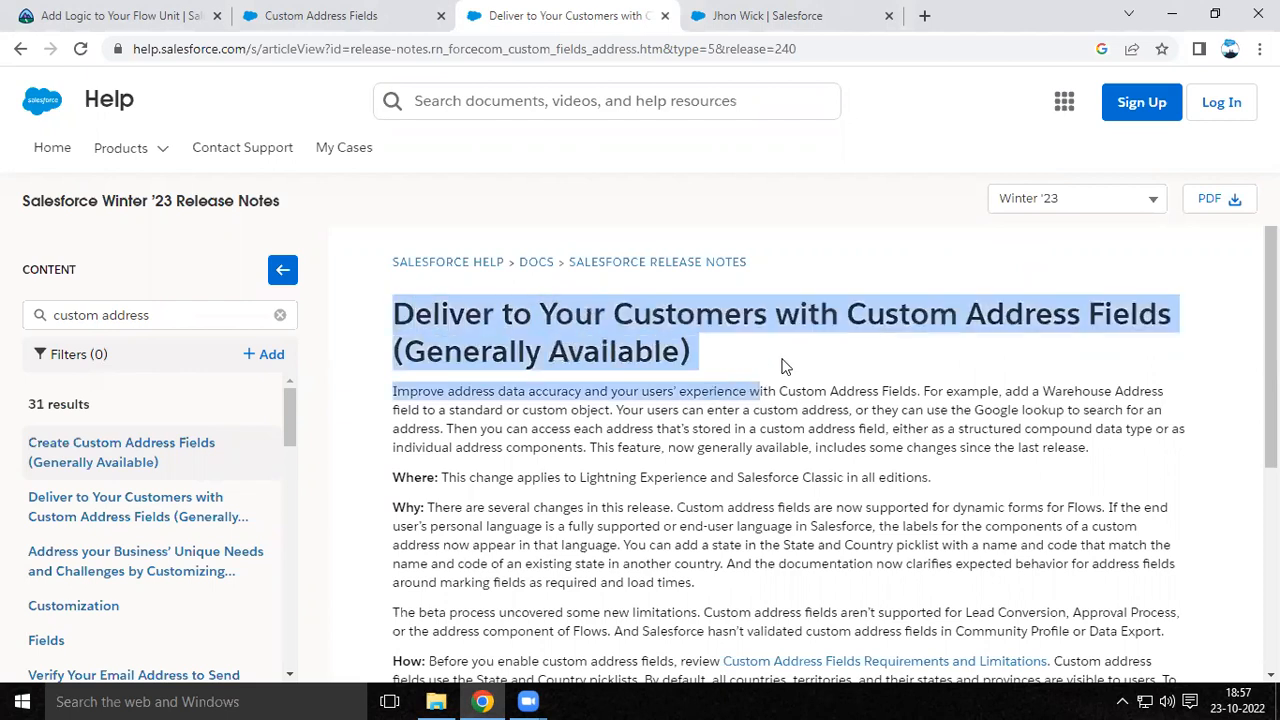
pyautogui.click(626, 322)
pyautogui.click(320, 15)
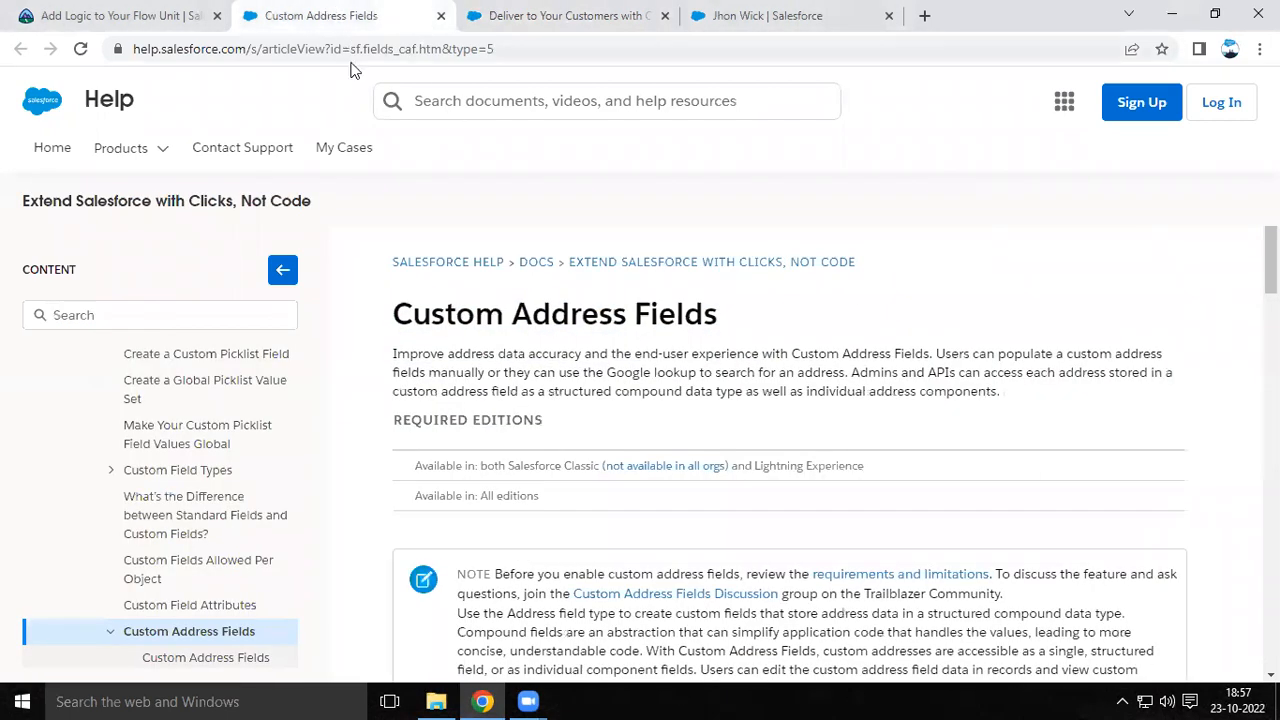
pyautogui.click(530, 16)
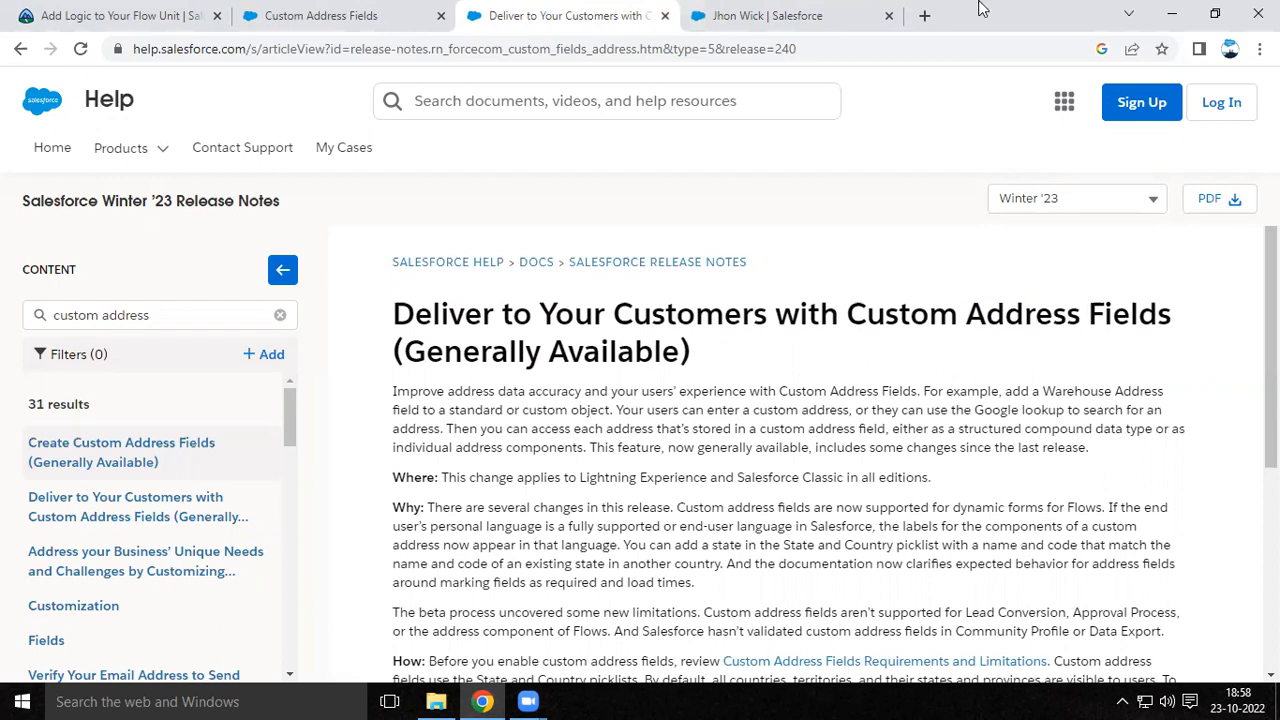
# Expand the Additional Fields section on the applicant record in the Loan App to examine its address information
pyautogui.click(788, 18)
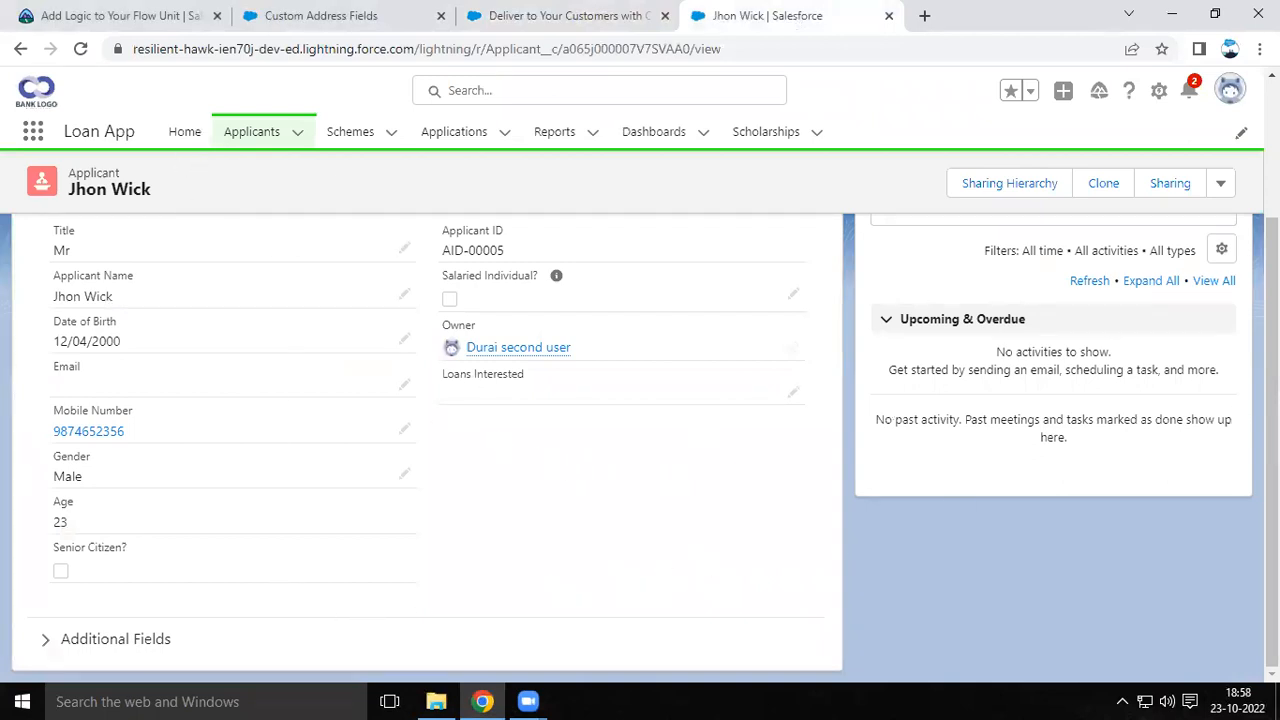
pyautogui.click(43, 641)
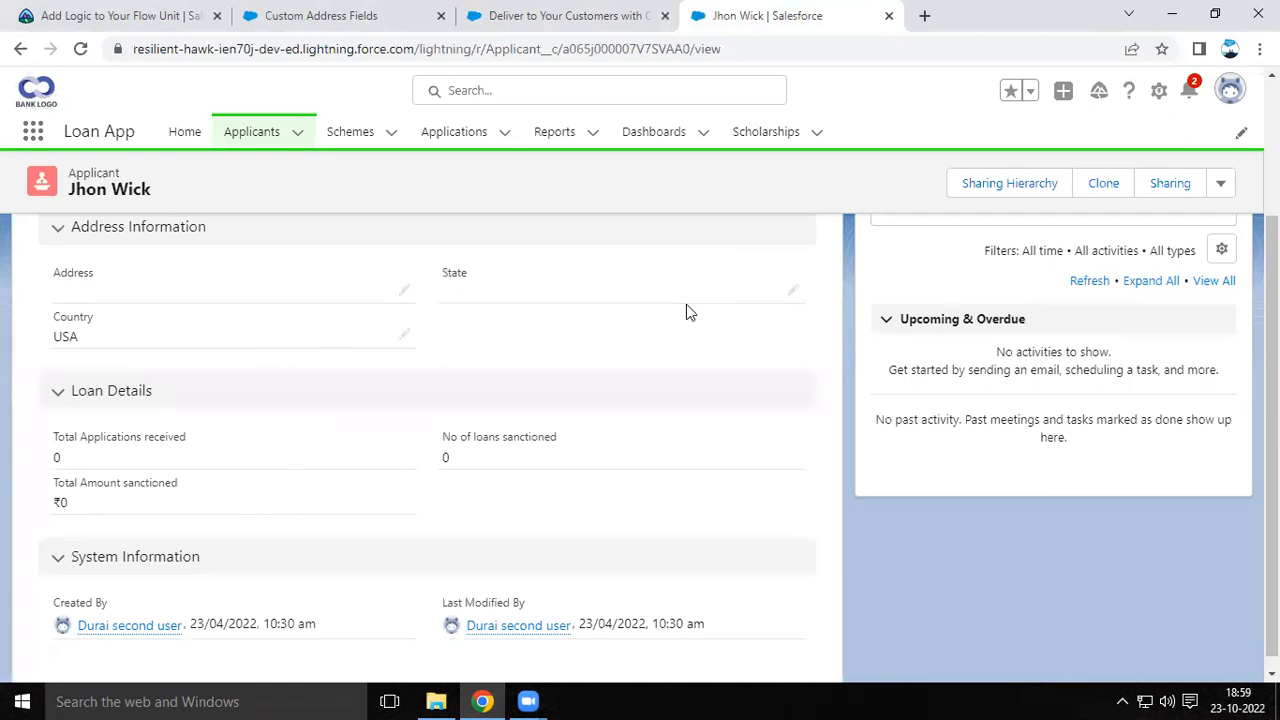
# Open Salesforce Setup, dismiss the Guidance Center, and find and open the User Interface settings page
pyautogui.click(1160, 92)
pyautogui.click(1106, 154)
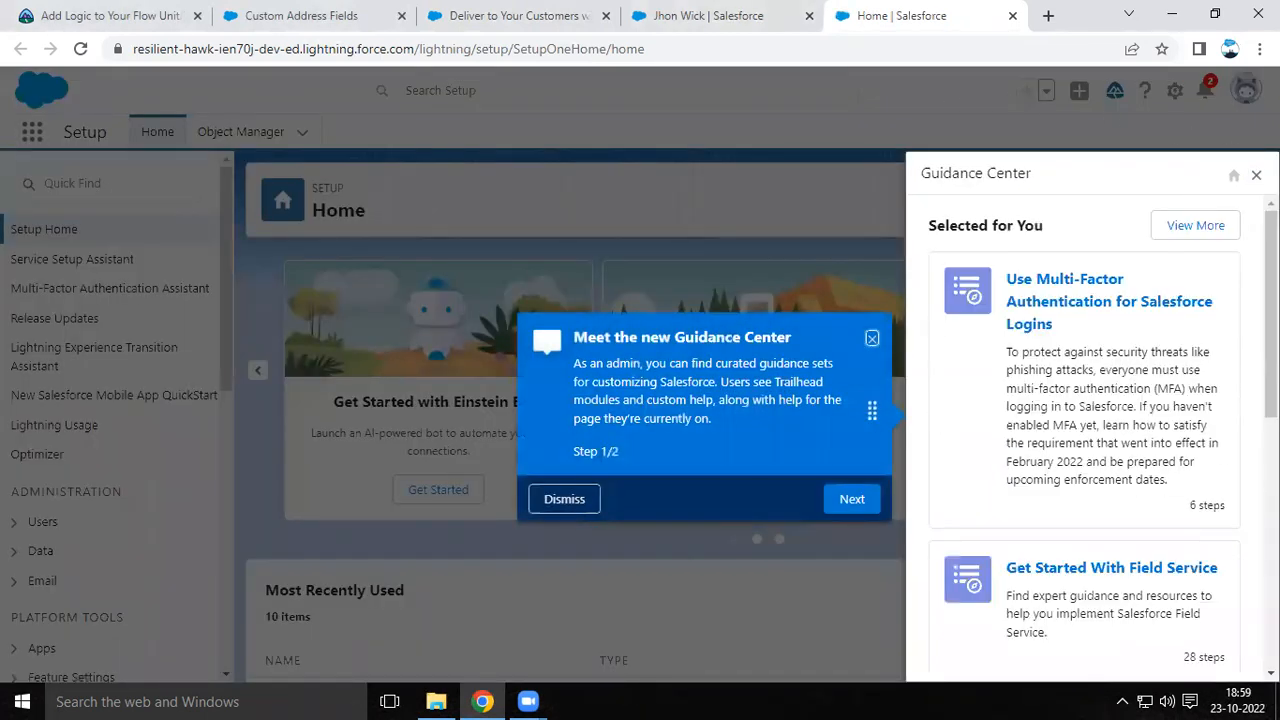
pyautogui.click(1257, 175)
pyautogui.click(152, 183)
pyautogui.write('user ')
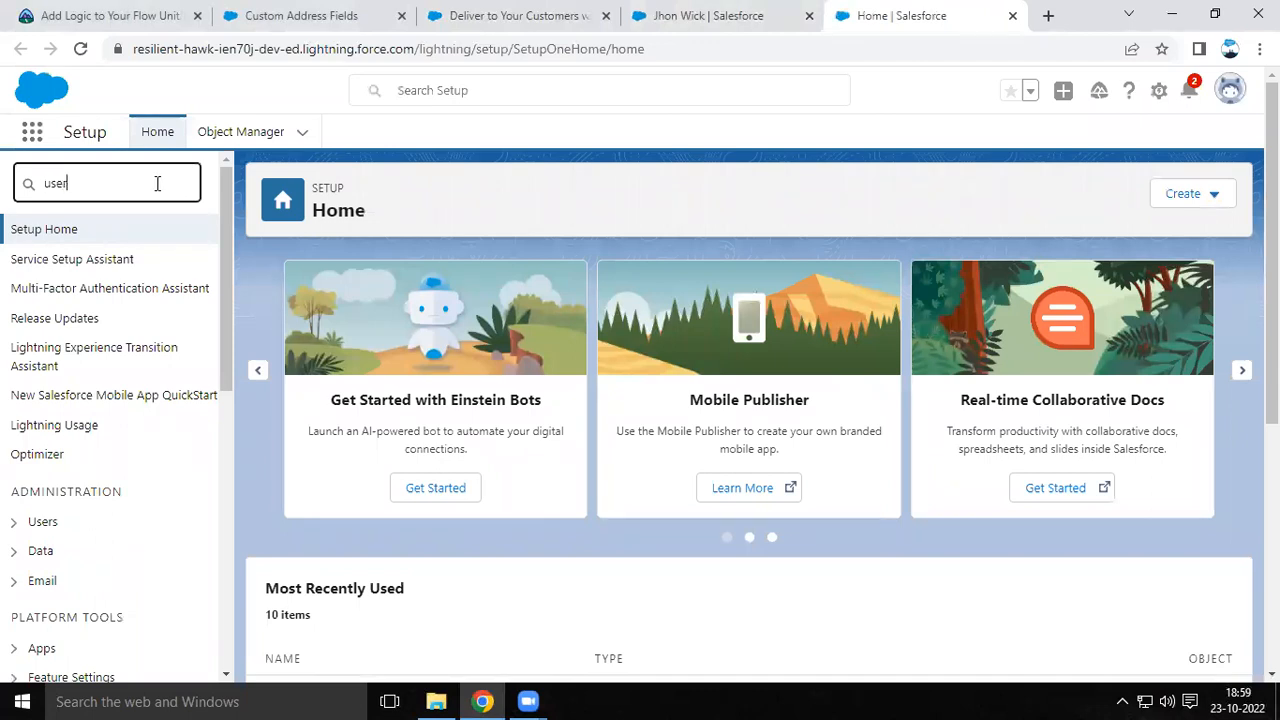
pyautogui.write('inter')
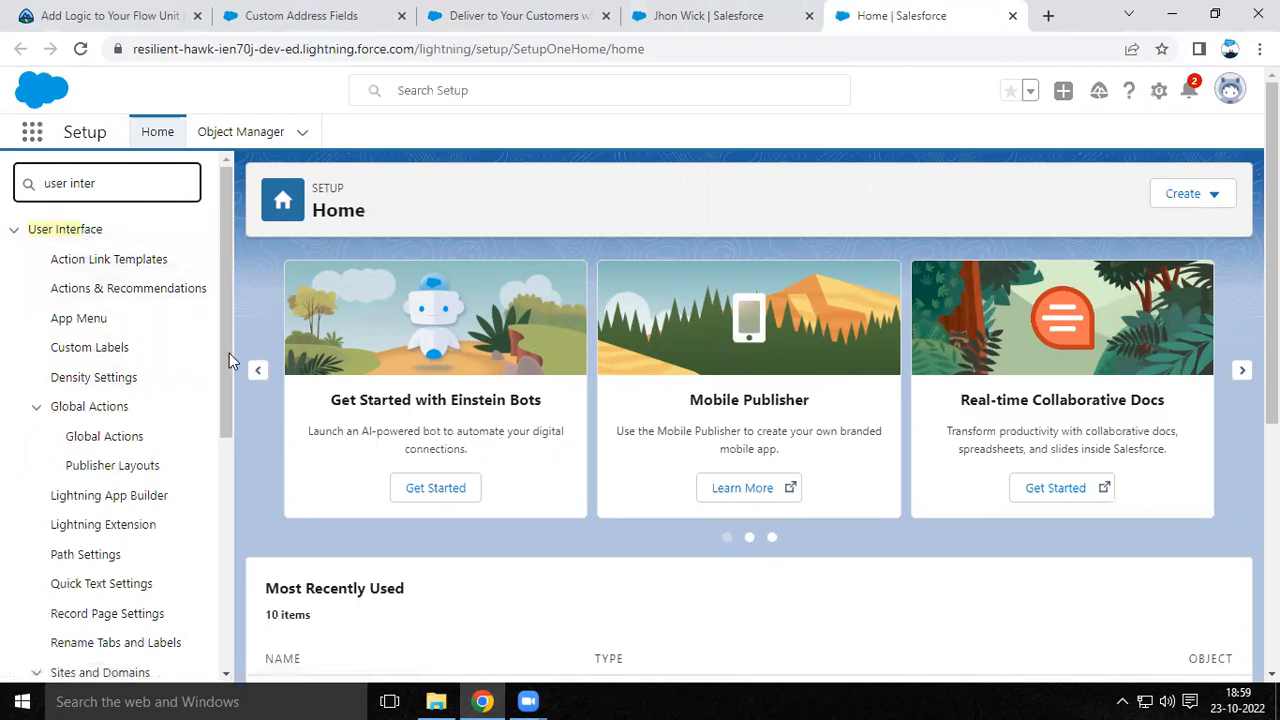
pyautogui.moveTo(229, 357); pyautogui.dragTo(185, 632)
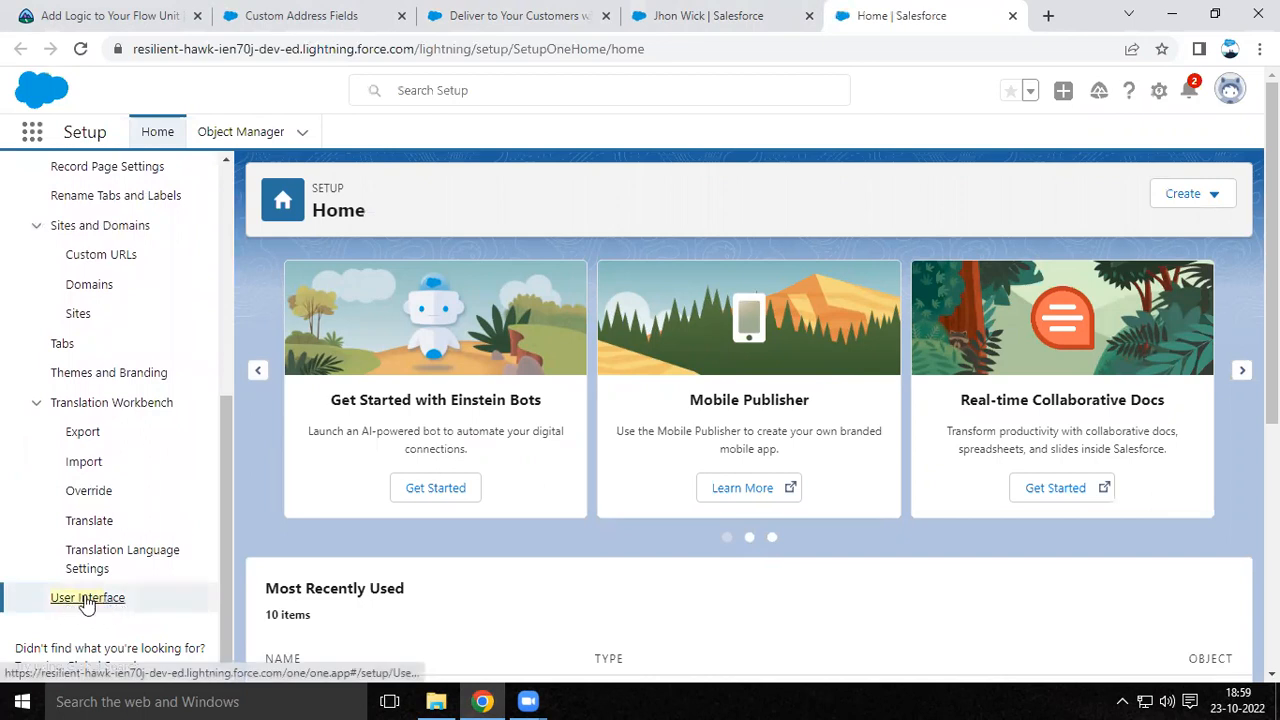
pyautogui.click(108, 599)
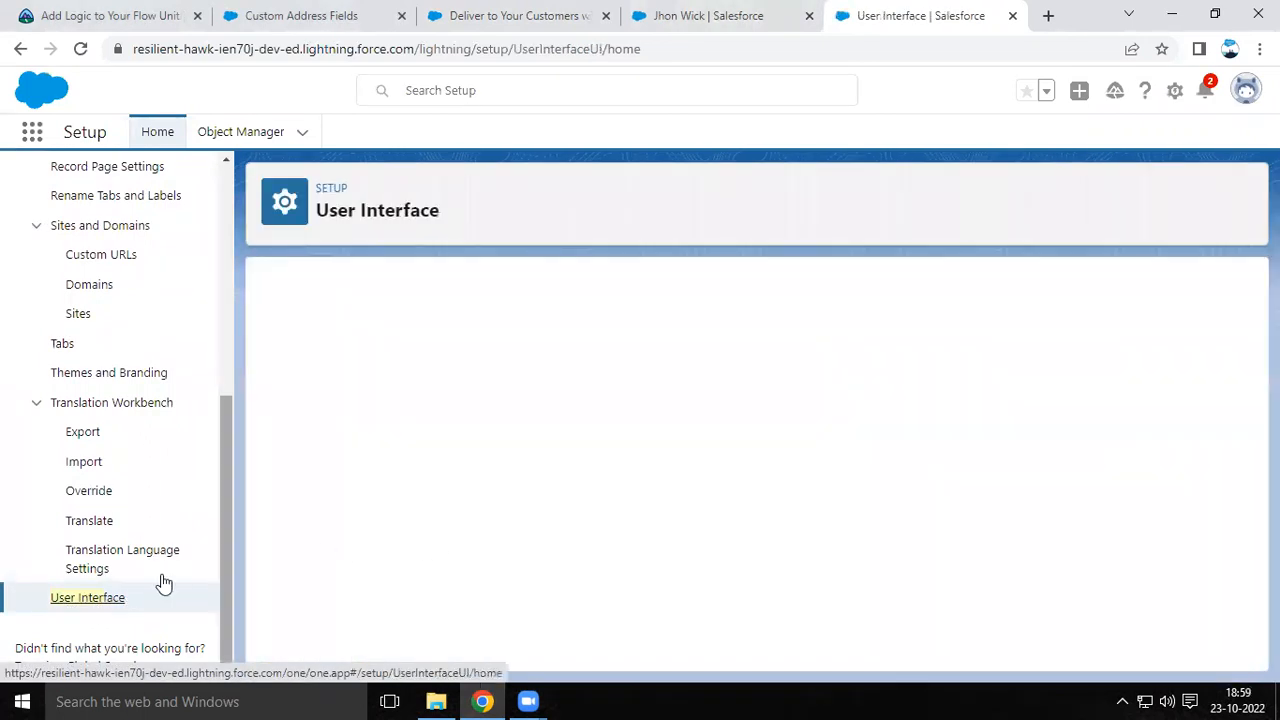
# Locate the "Use custom address fields" option among the Setup settings and examine its prerequisites
pyautogui.scroll(-10, 750, 460)
pyautogui.scroll(-1, 742, 474)
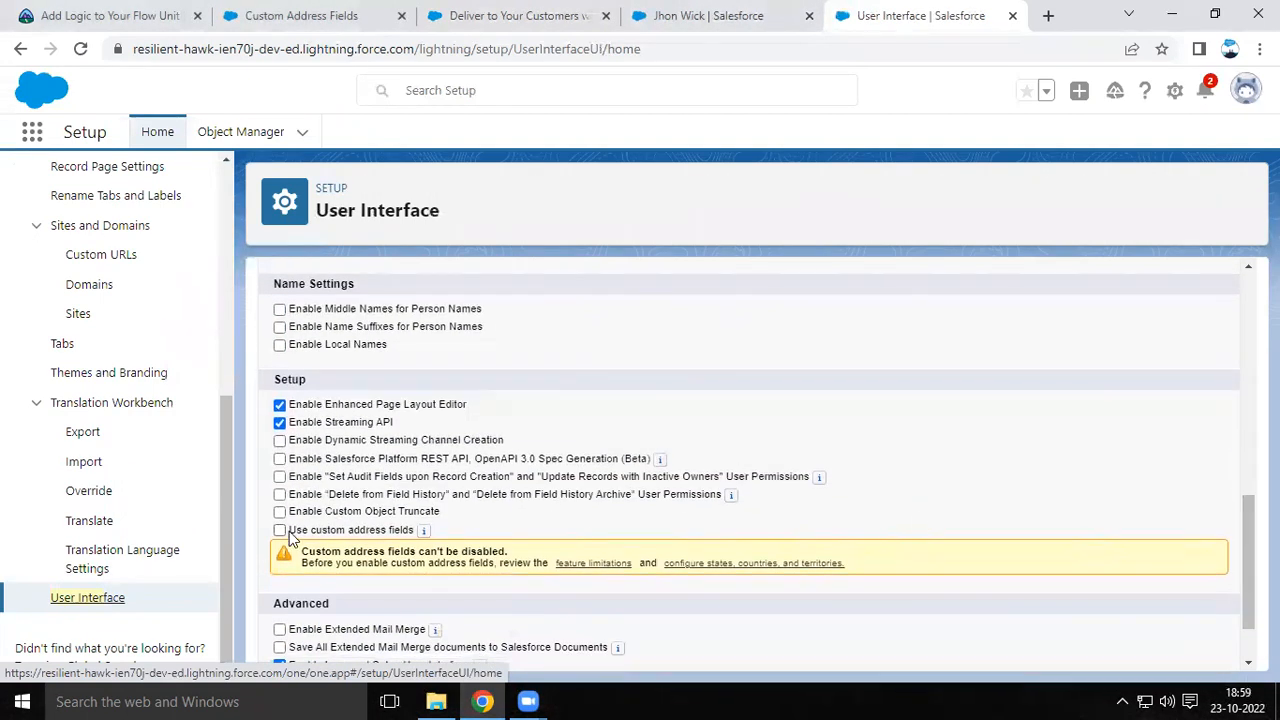
pyautogui.moveTo(289, 531); pyautogui.dragTo(412, 531)
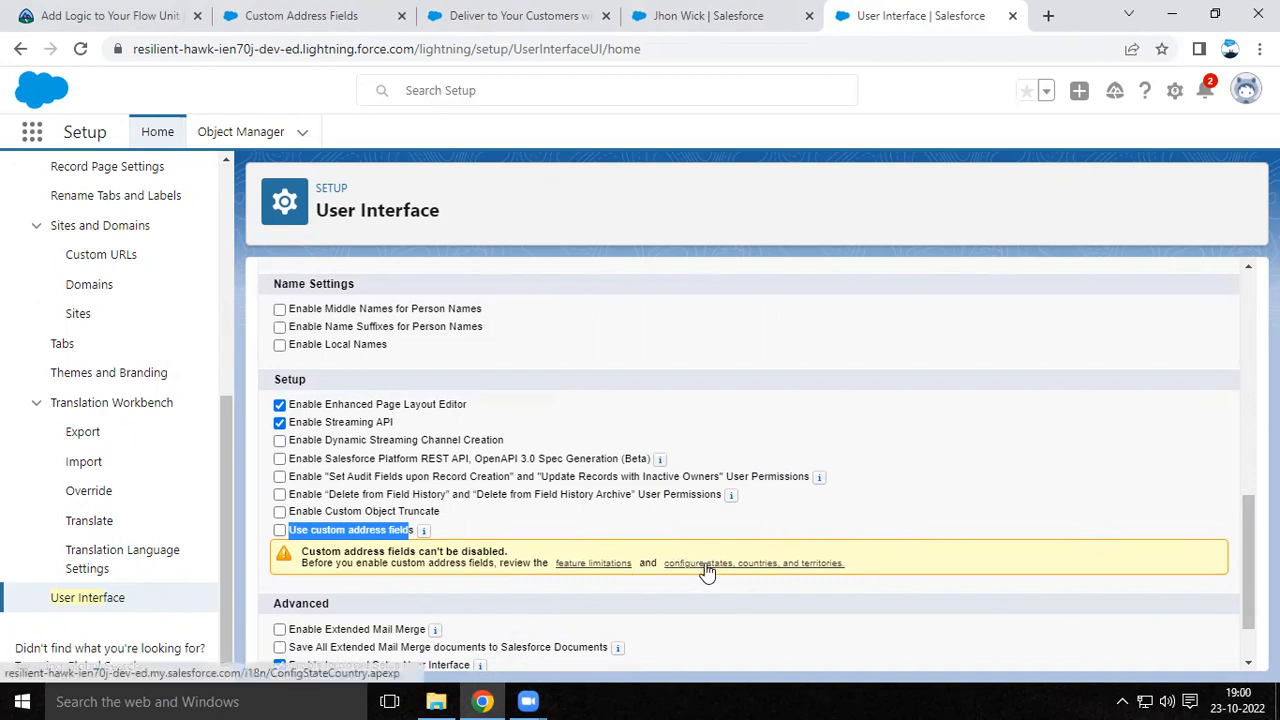
# Find the State and Country/Territory Picklists page in Setup and open Configure States, Countries, and Territories
pyautogui.scroll(5, 150, 420)
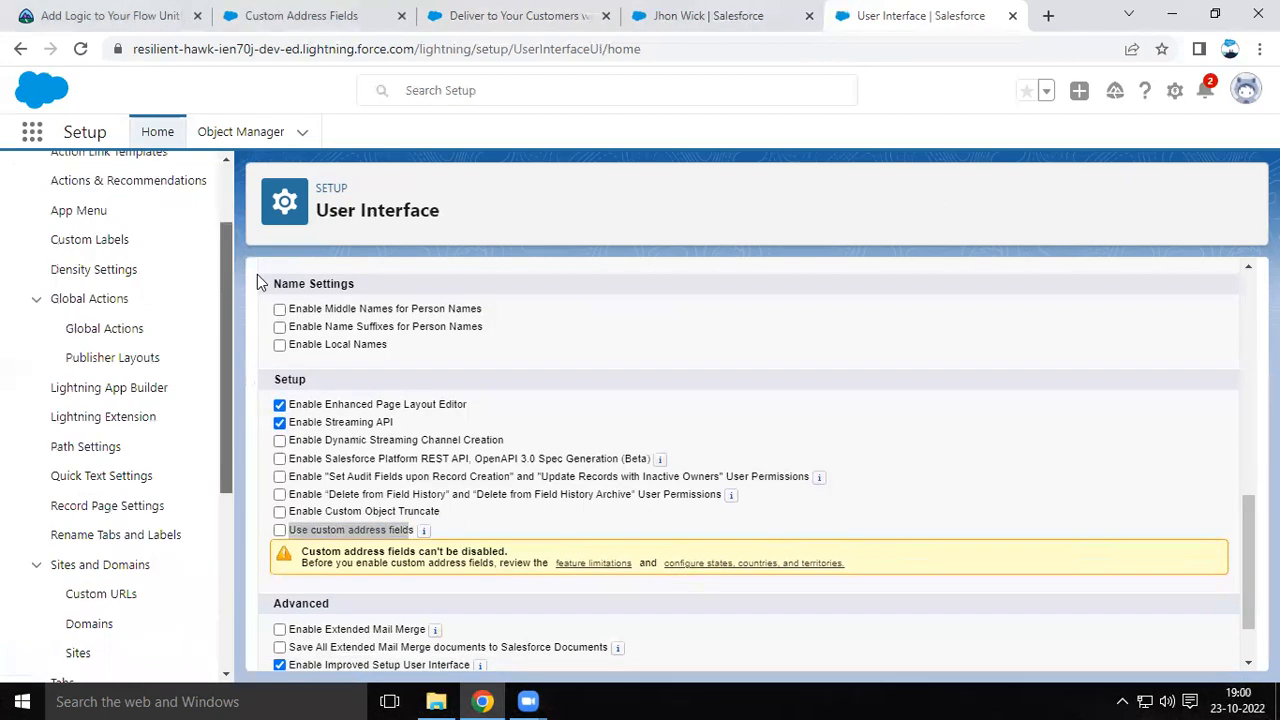
pyautogui.click(91, 182)
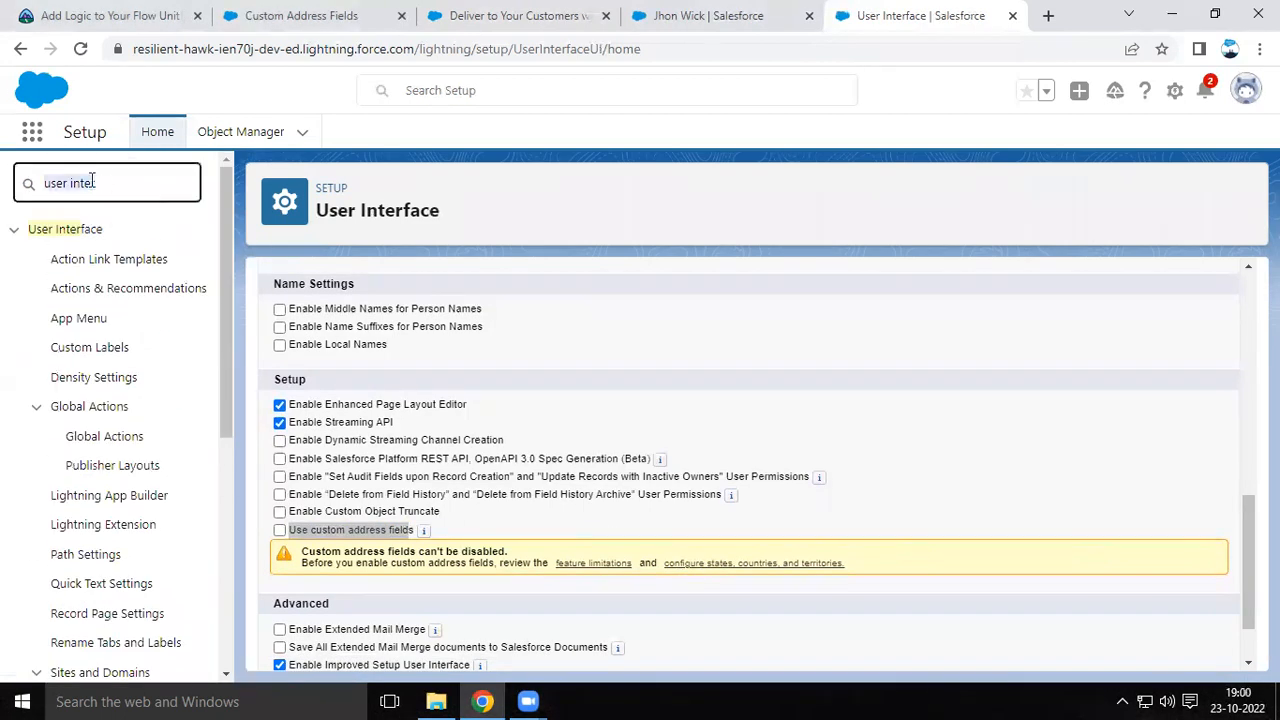
pyautogui.write('state')
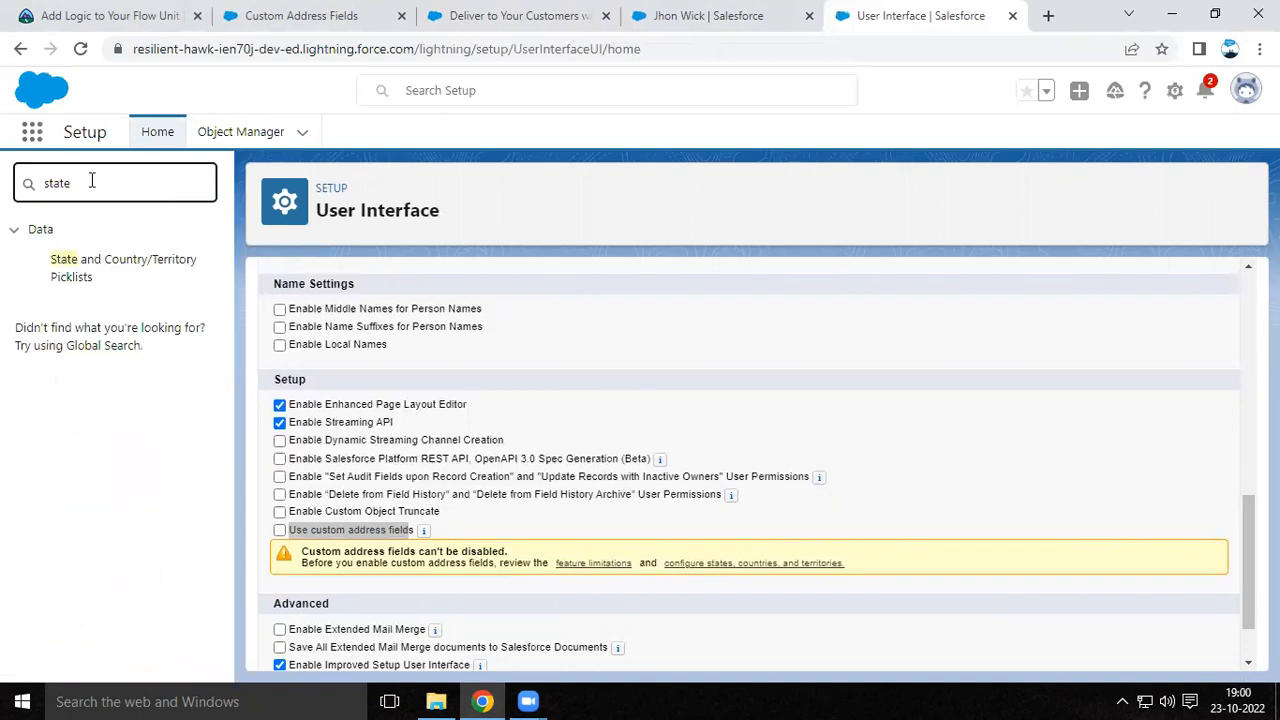
pyautogui.click(103, 268)
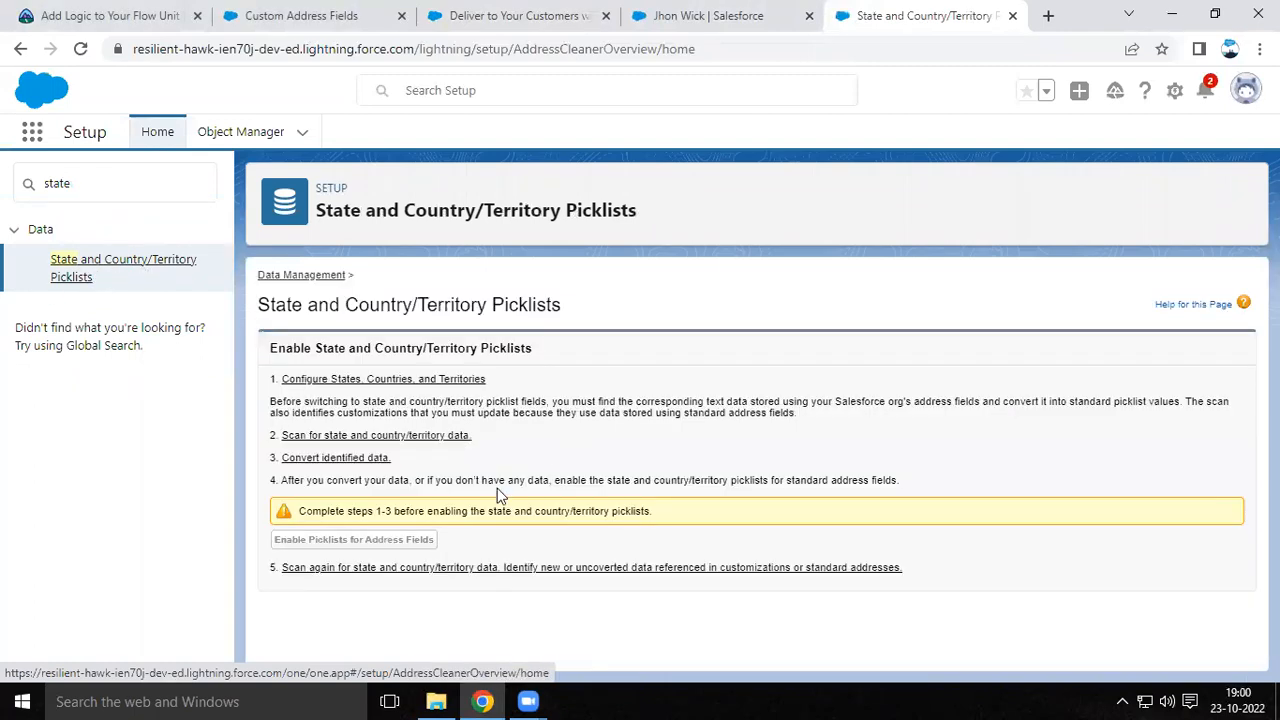
pyautogui.click(384, 380)
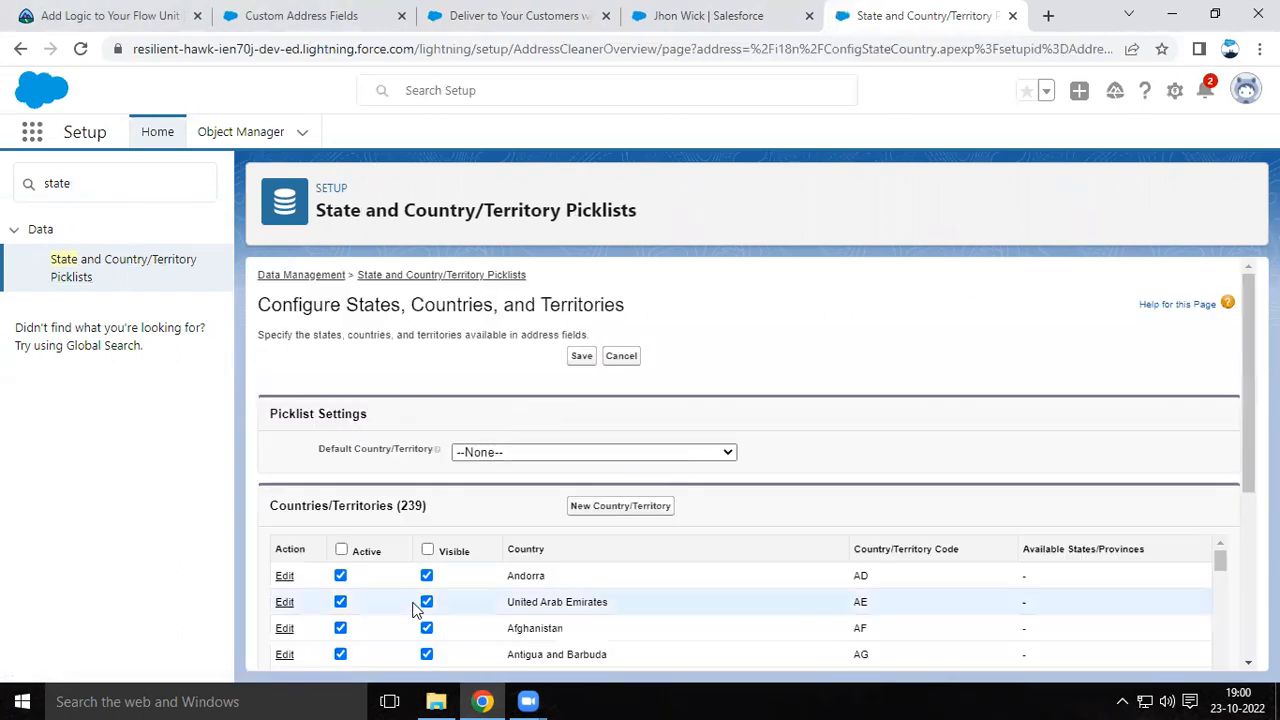
# Sort the countries and territories list by country name and look through its entries
pyautogui.moveTo(1246, 383); pyautogui.dragTo(1241, 499)
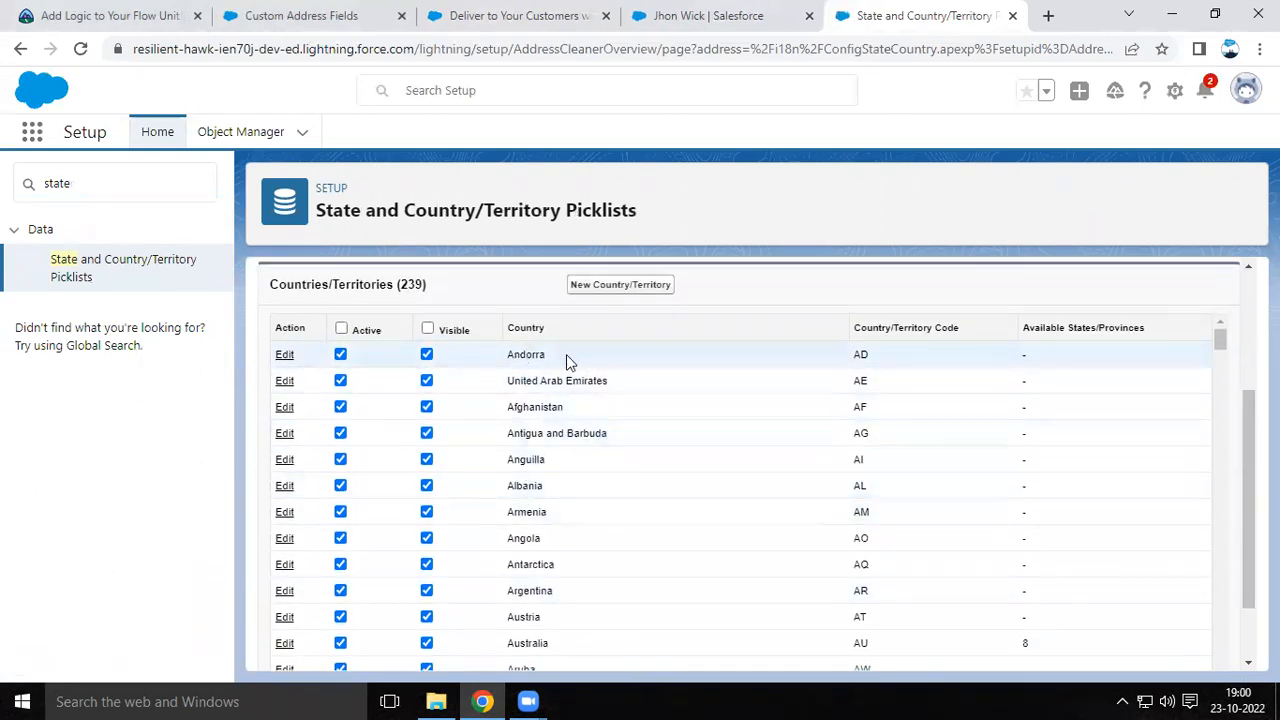
pyautogui.click(538, 329)
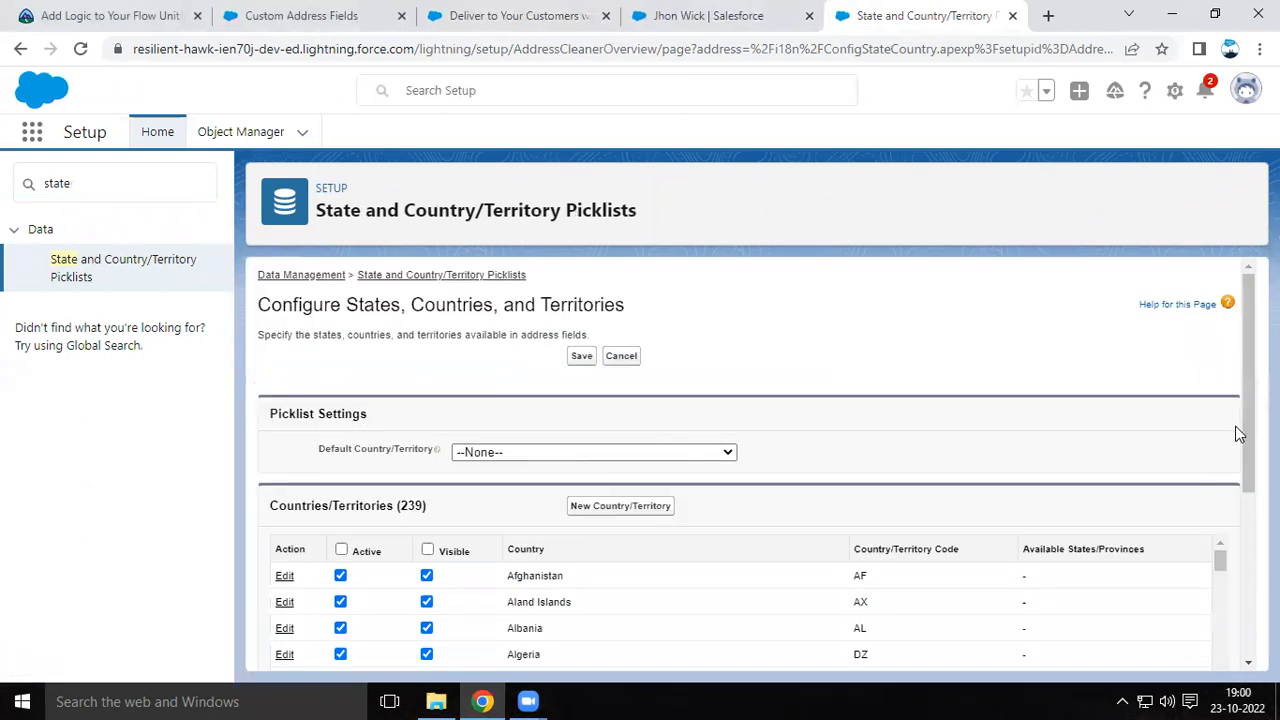
pyautogui.moveTo(1247, 389); pyautogui.dragTo(1247, 460)
pyautogui.moveTo(1248, 556); pyautogui.dragTo(1248, 563)
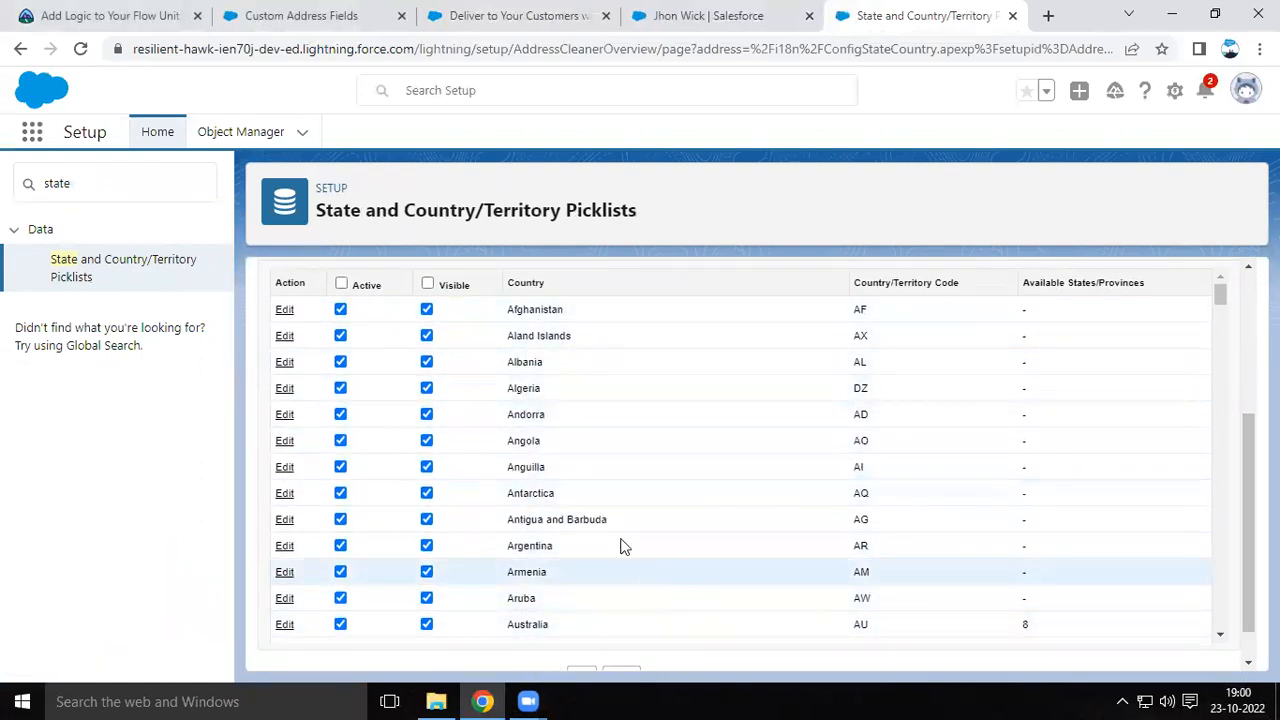
pyautogui.click(1220, 636)
pyautogui.click(1220, 636)
pyautogui.click(1220, 636)
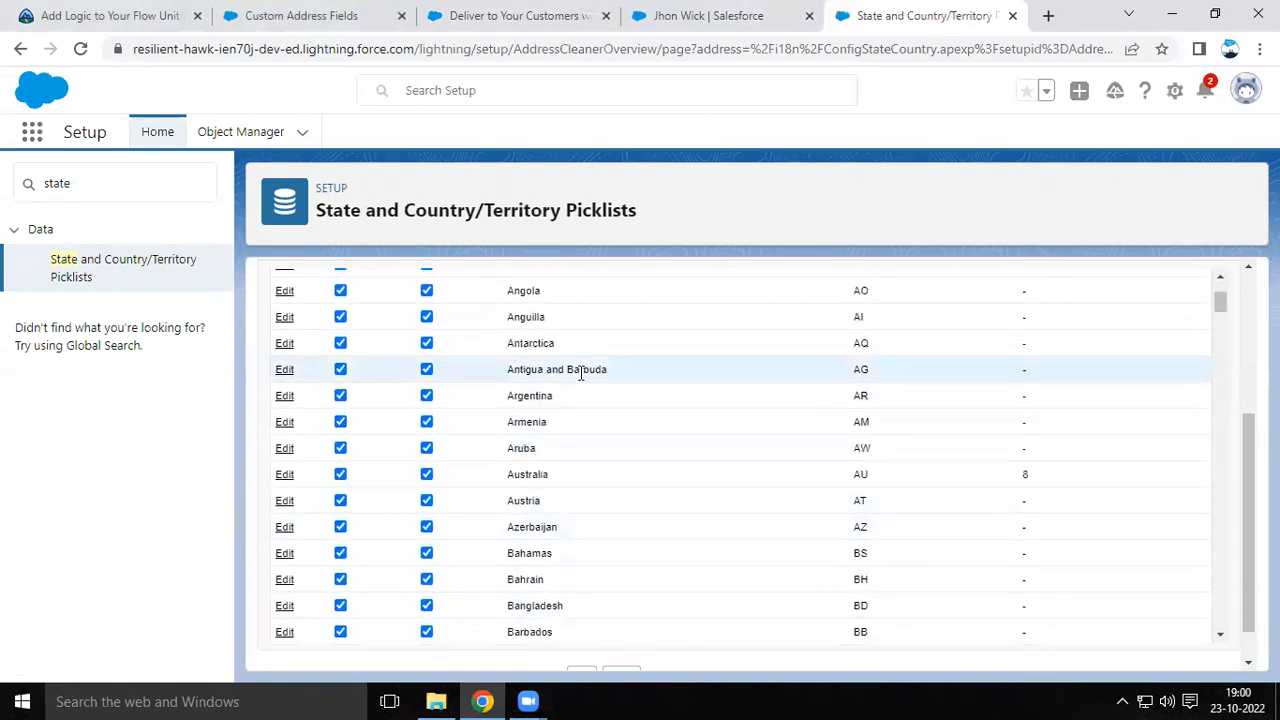
pyautogui.moveTo(1218, 300)
pyautogui.mouseDown()
pyautogui.moveTo(1208, 634)
pyautogui.moveTo(1234, 457)
pyautogui.moveTo(1220, 290)
pyautogui.mouseUp()
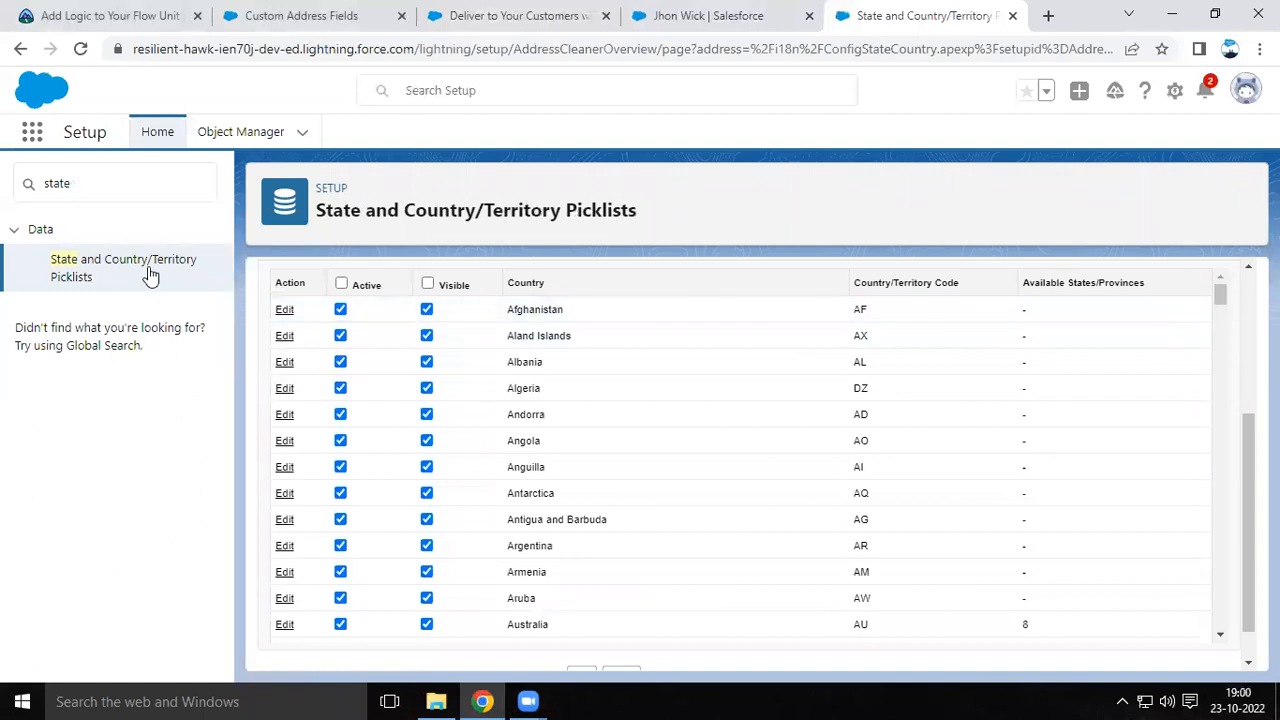
# Deactivate Afghanistan, Aland Islands, Albania, Algeria, Andorra, Angola, Anguilla, Antarctica, Antigua and Barbuda, Armenia and Aruba in the countries list
pyautogui.click(340, 310)
pyautogui.click(340, 336)
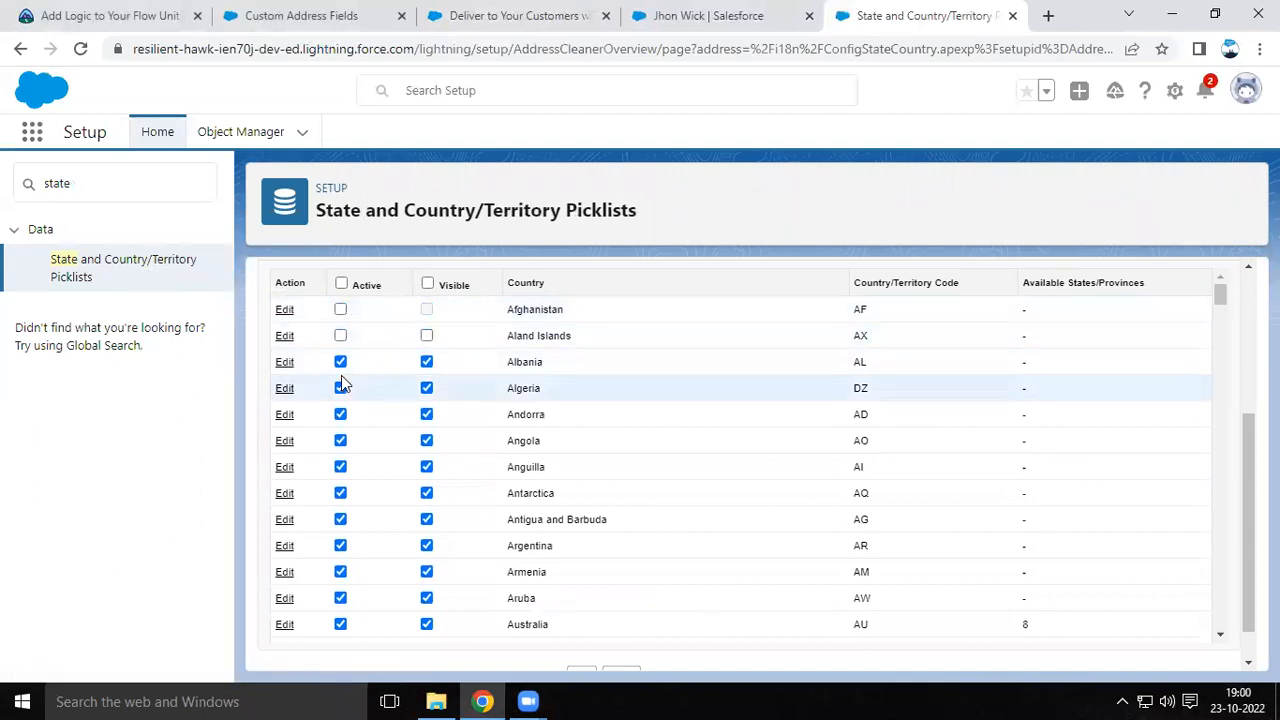
pyautogui.click(340, 362)
pyautogui.click(340, 388)
pyautogui.click(340, 414)
pyautogui.click(340, 440)
pyautogui.click(340, 466)
pyautogui.click(340, 492)
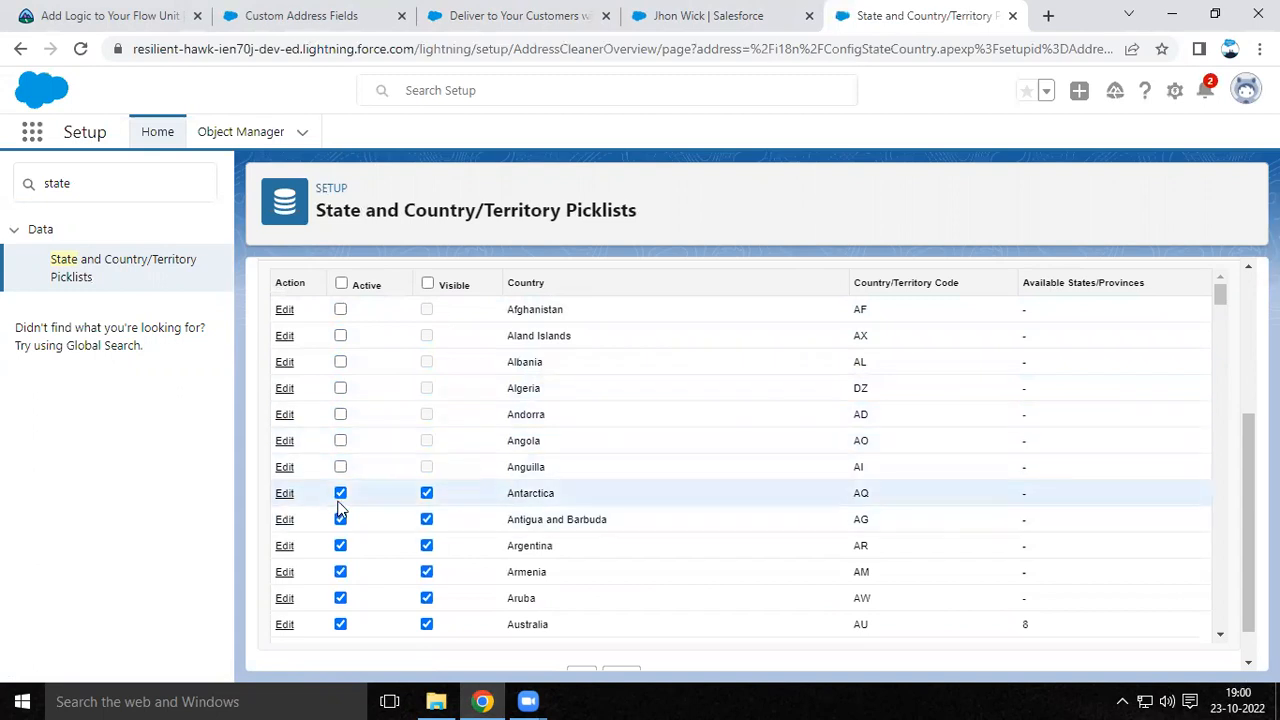
pyautogui.click(341, 520)
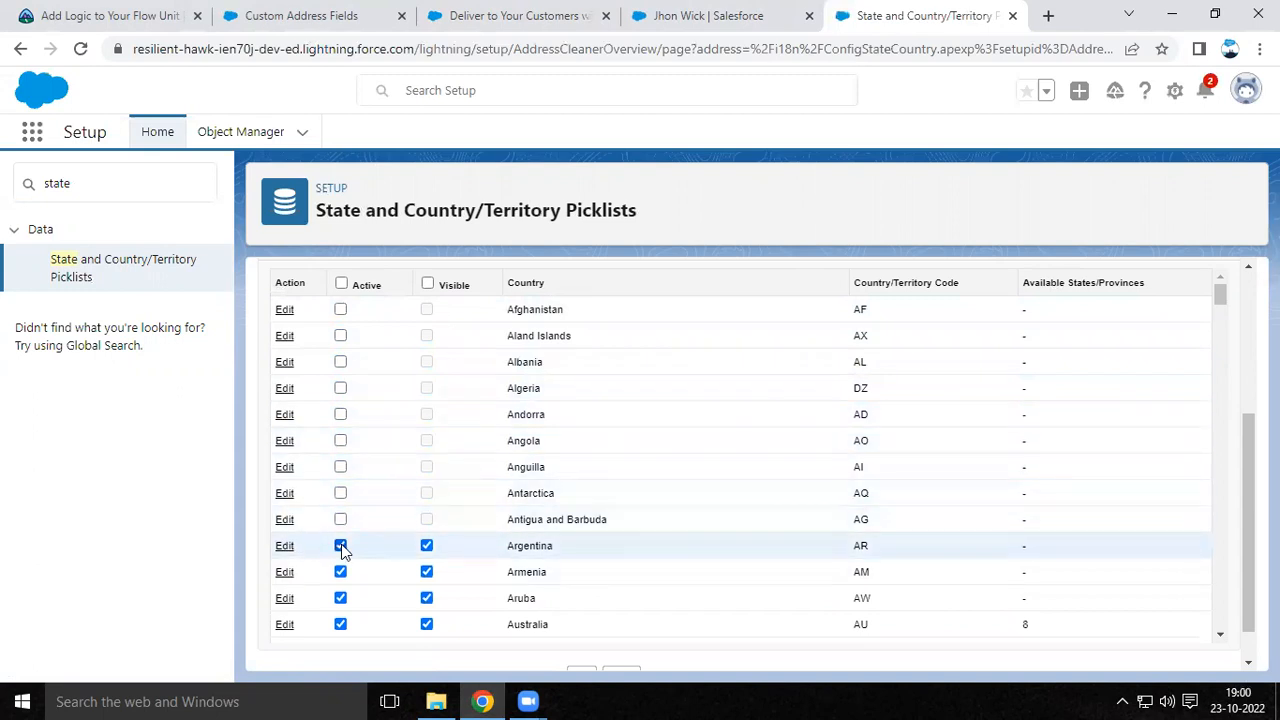
pyautogui.click(340, 571)
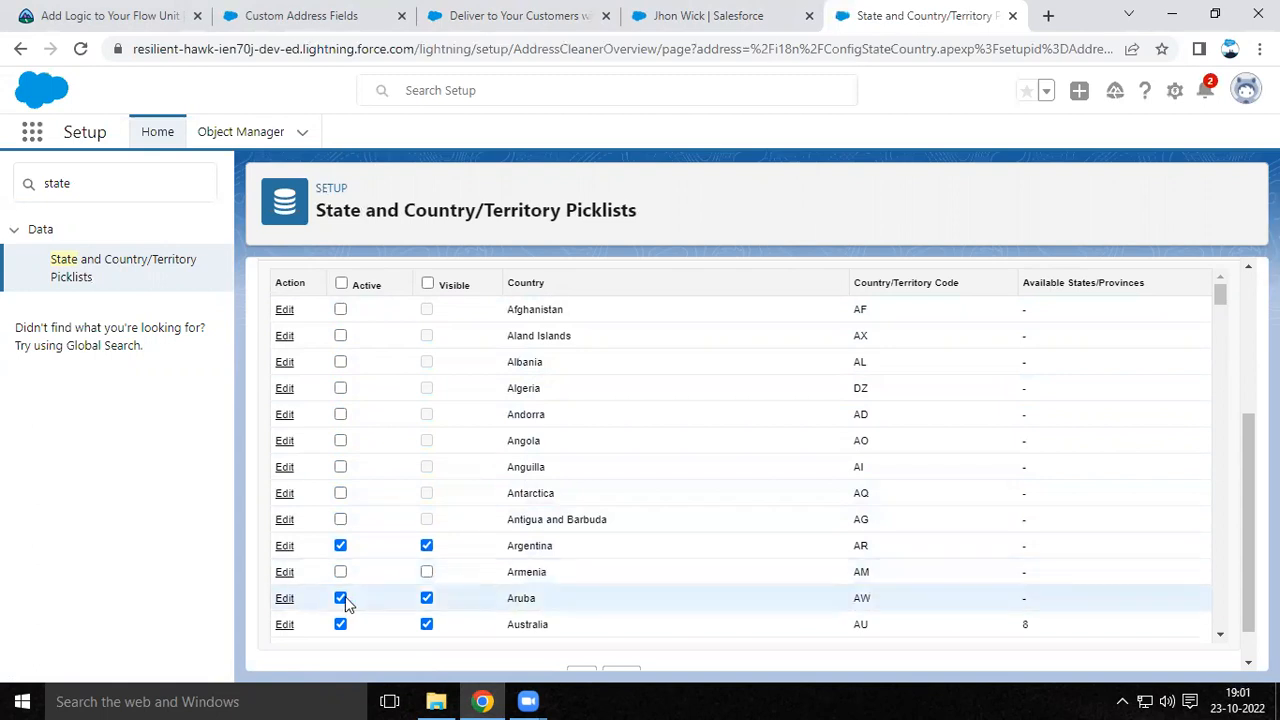
pyautogui.click(341, 598)
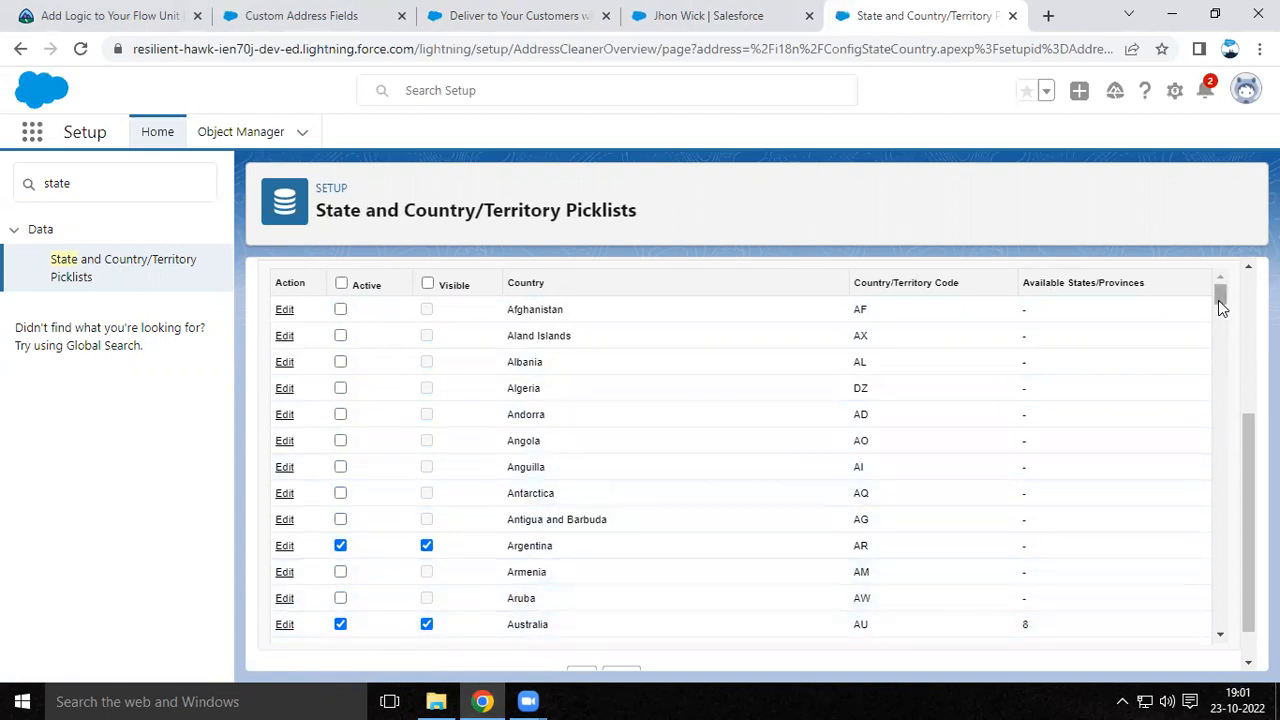
# Deactivate Azerbaijan in the countries list and save the country and territory configuration
pyautogui.moveTo(1218, 298); pyautogui.dragTo(1218, 310)
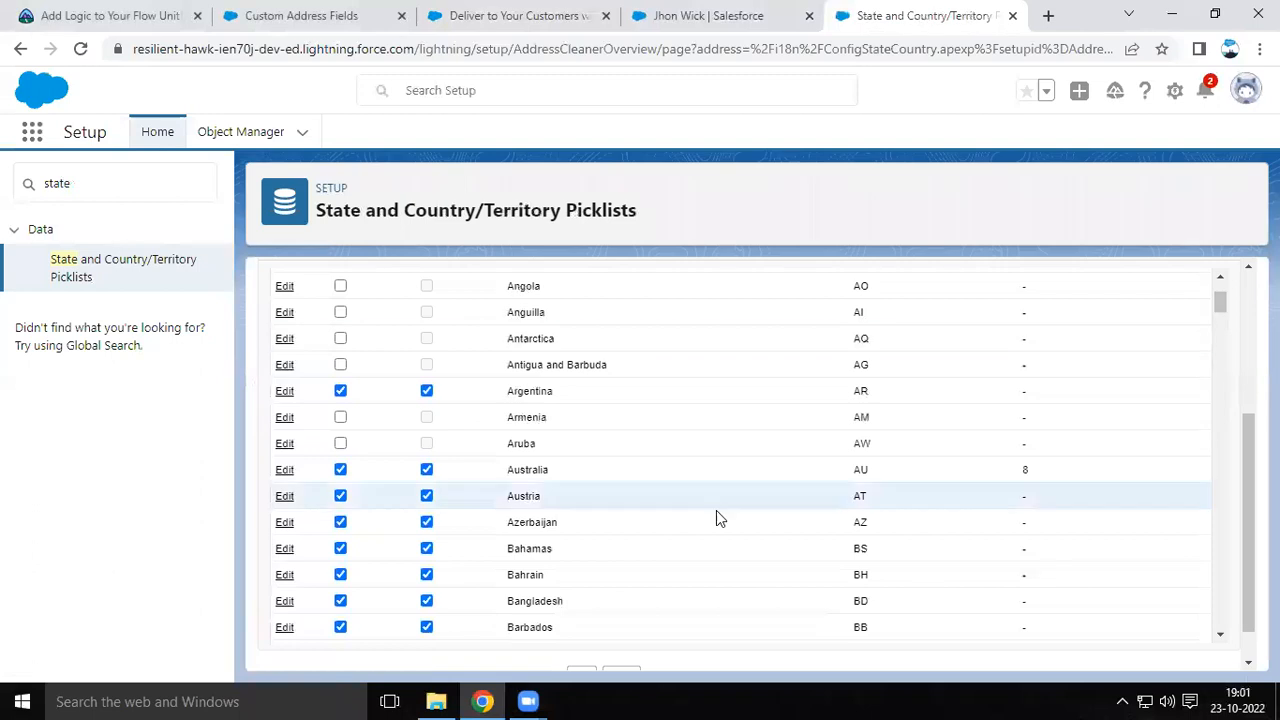
pyautogui.click(340, 522)
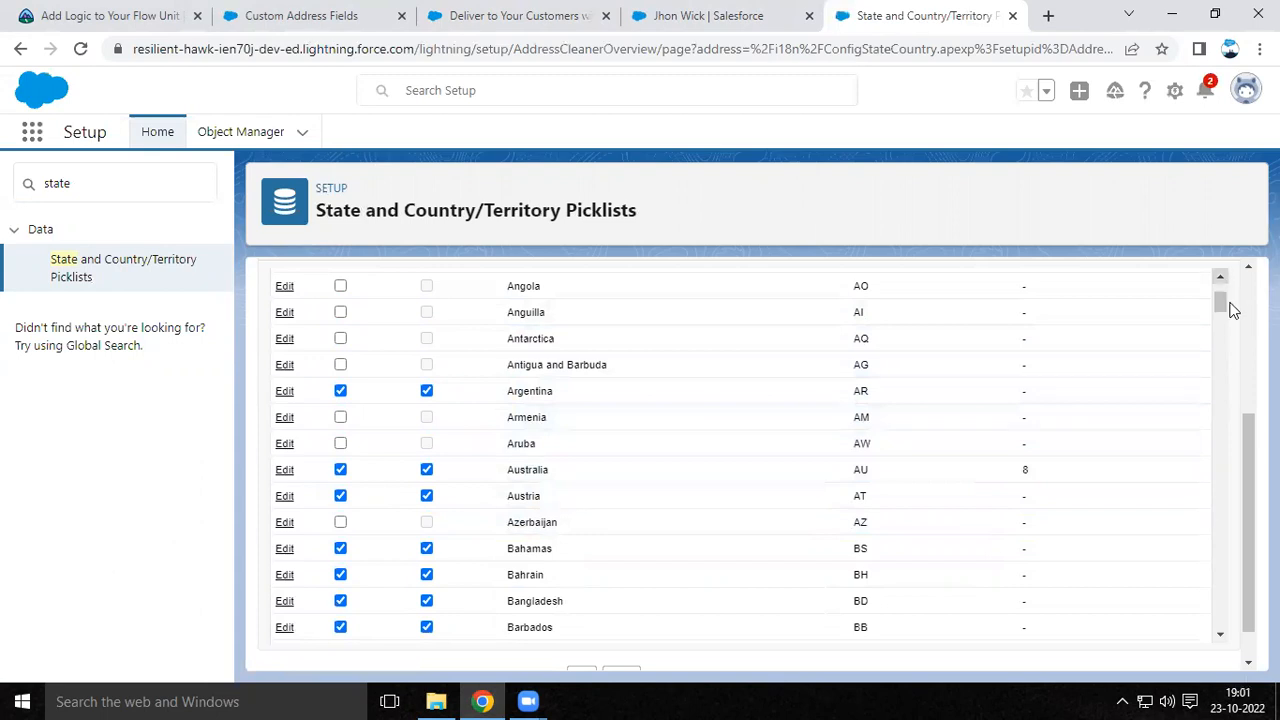
pyautogui.scroll(-2, 1166, 589)
pyautogui.click(581, 634)
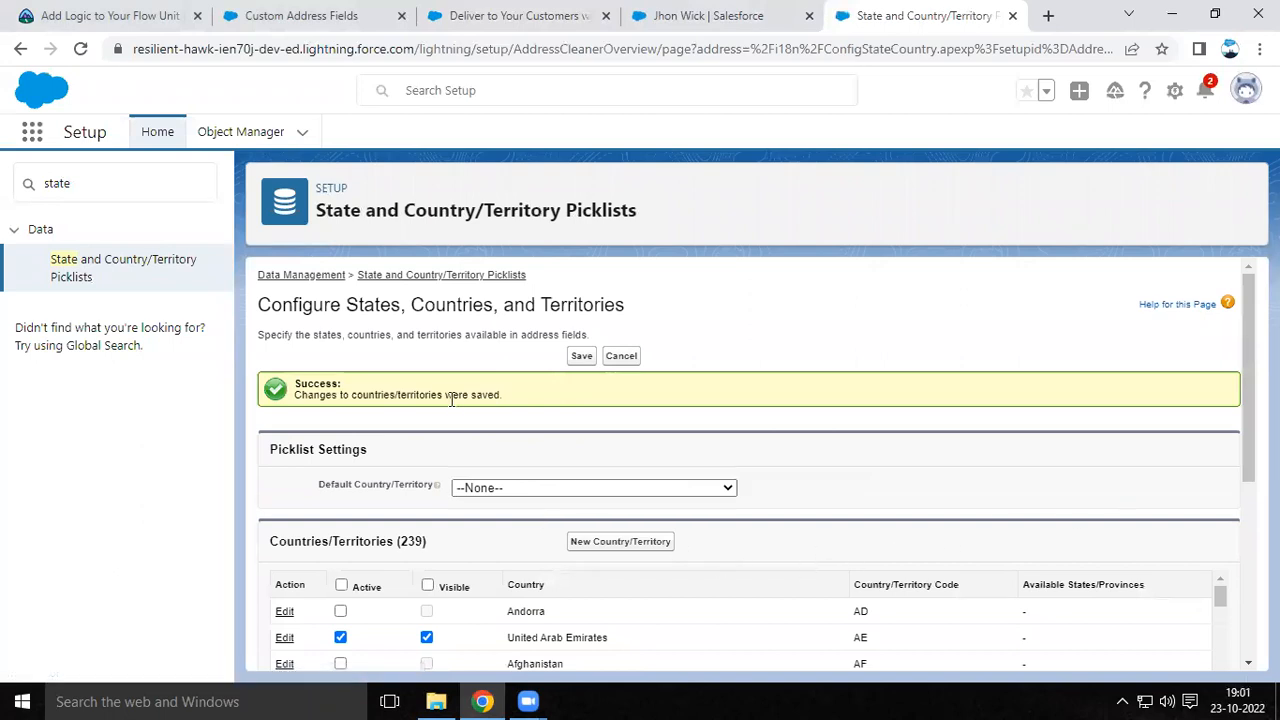
# Search Setup for "user inter" and return to the User Interface settings page
pyautogui.click(80, 191)
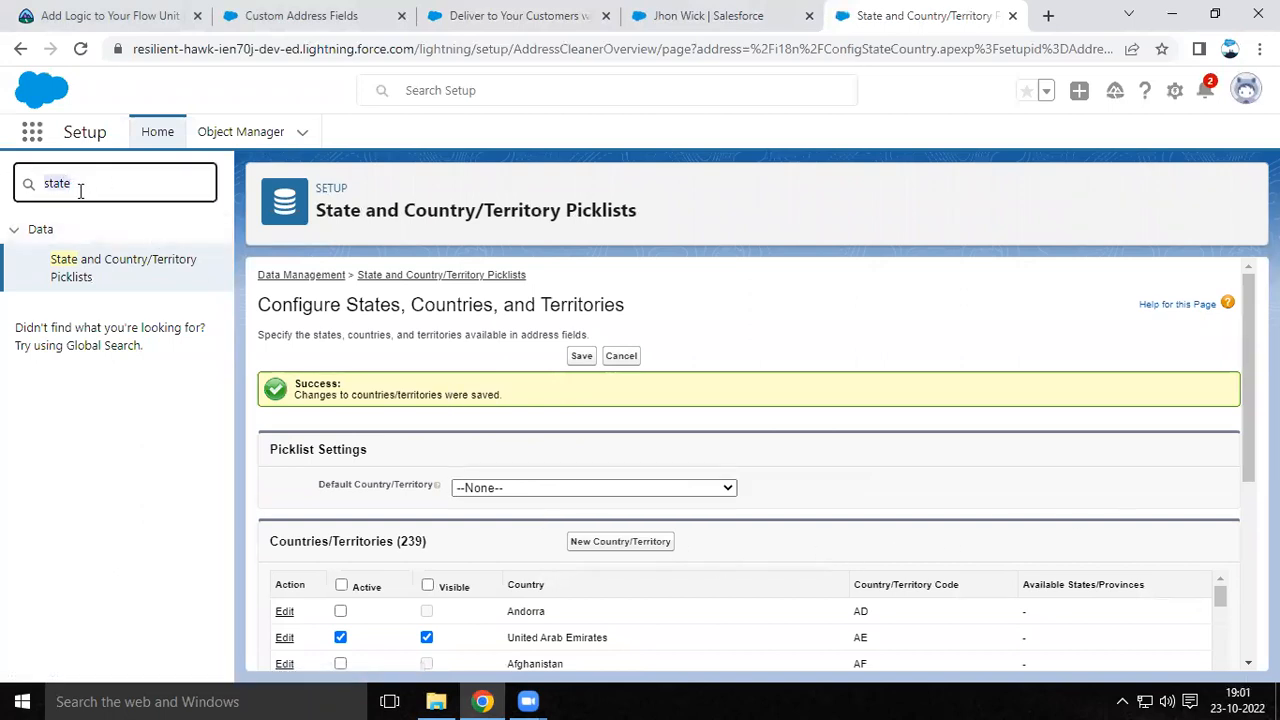
pyautogui.write('user ')
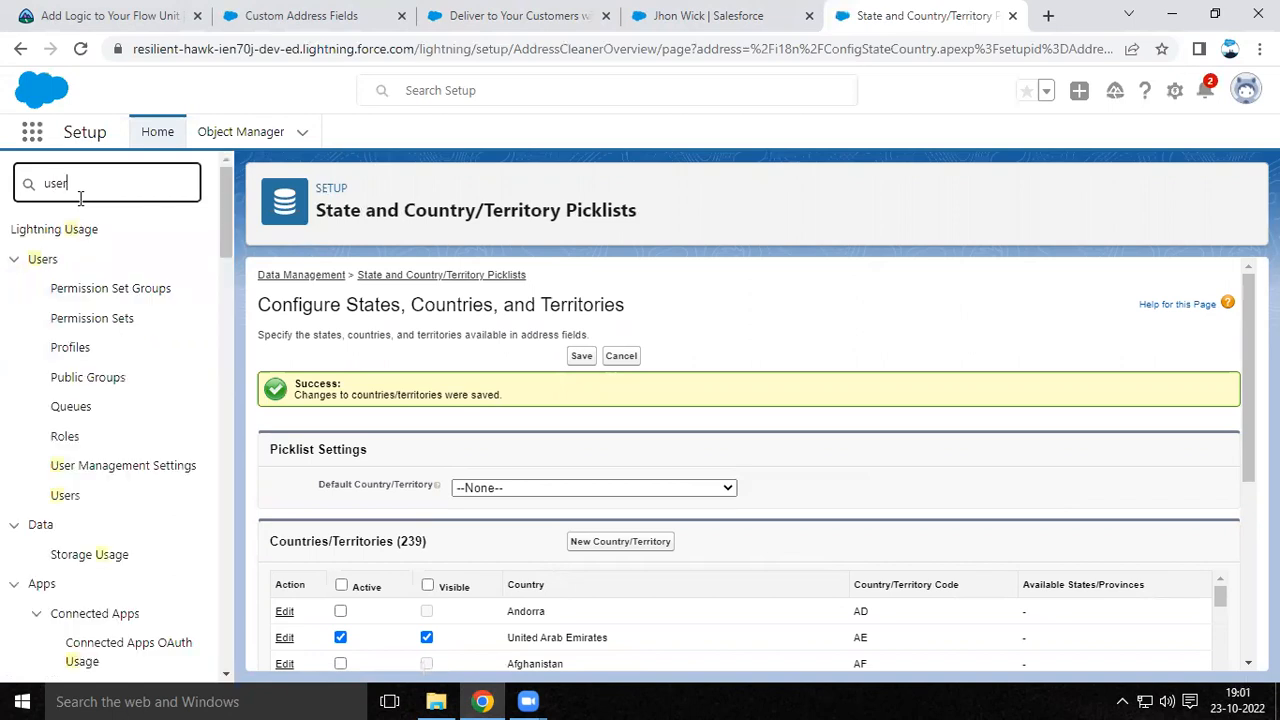
pyautogui.write('inter')
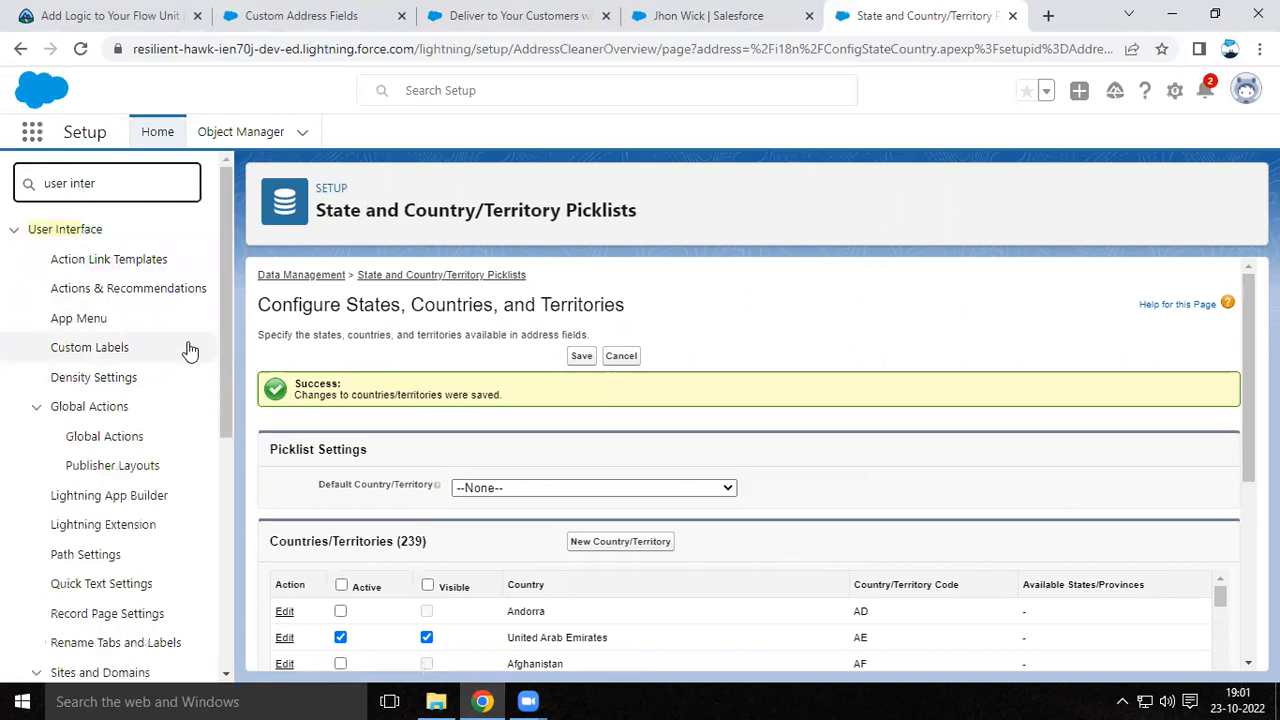
pyautogui.moveTo(223, 307); pyautogui.dragTo(109, 606)
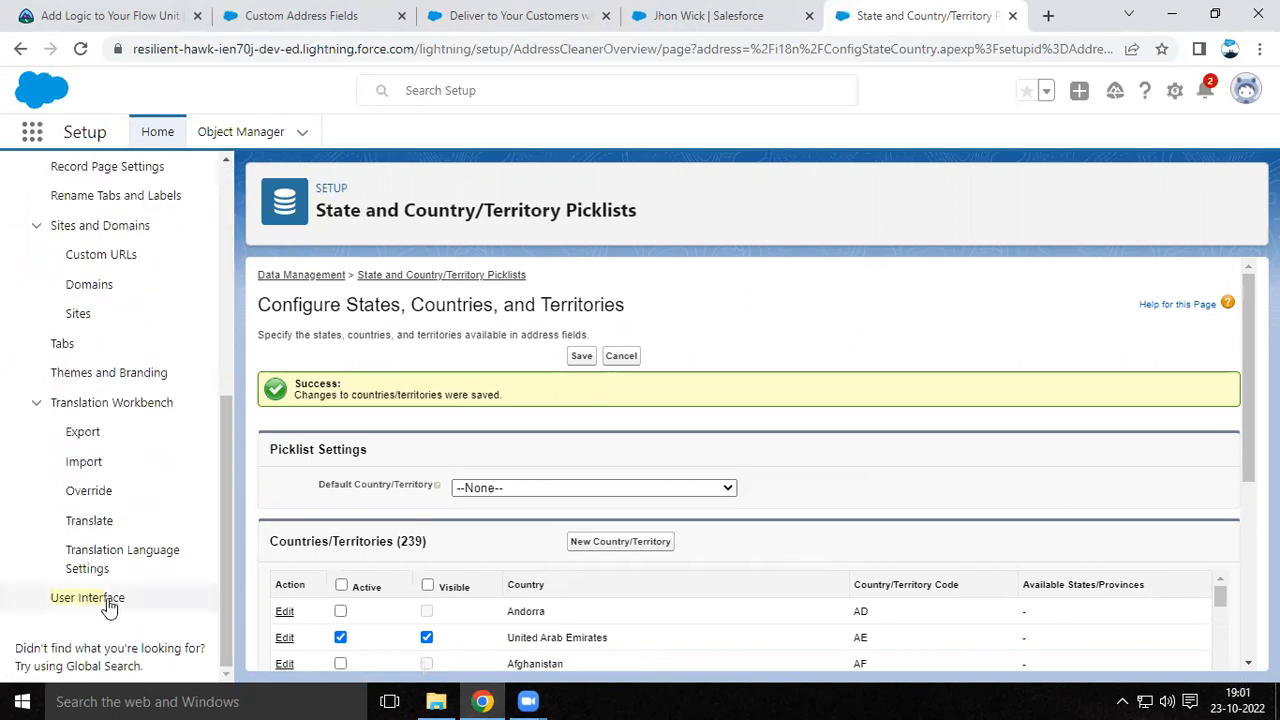
pyautogui.click(105, 600)
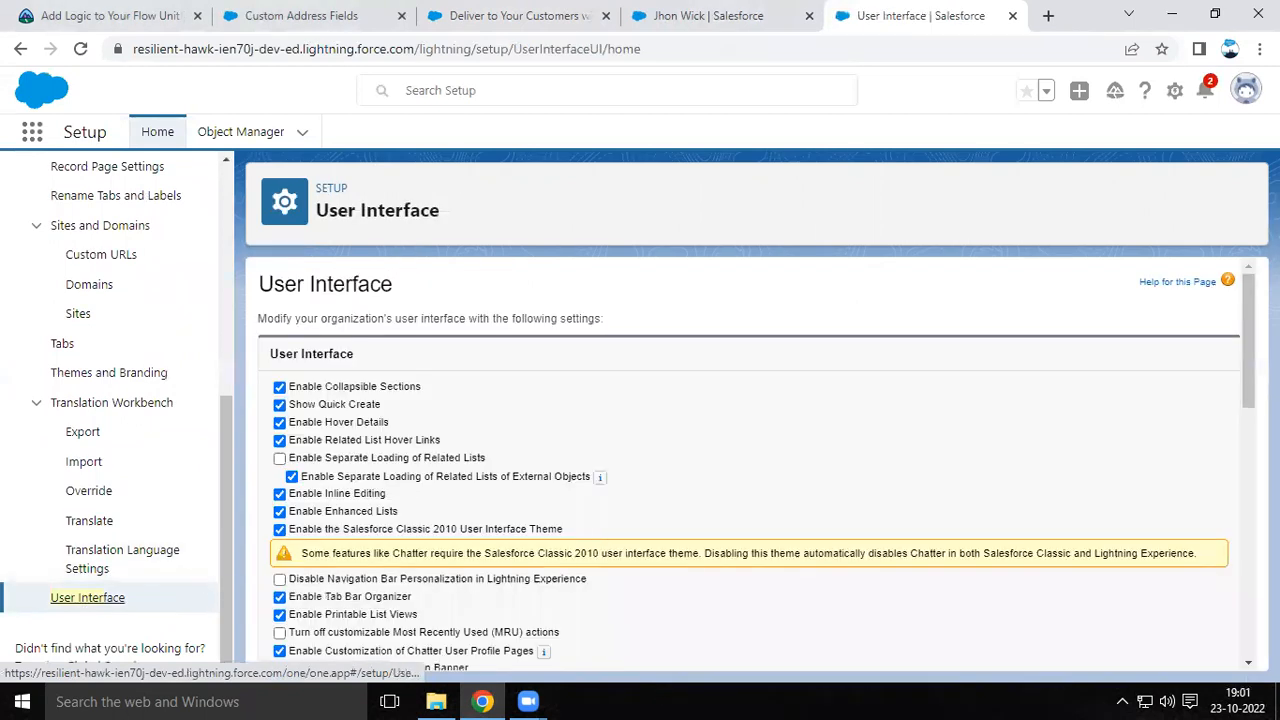
# Enable the Use custom address fields setting, save it, and reopen the User Interface settings to check that option
pyautogui.scroll(-15, 473, 458)
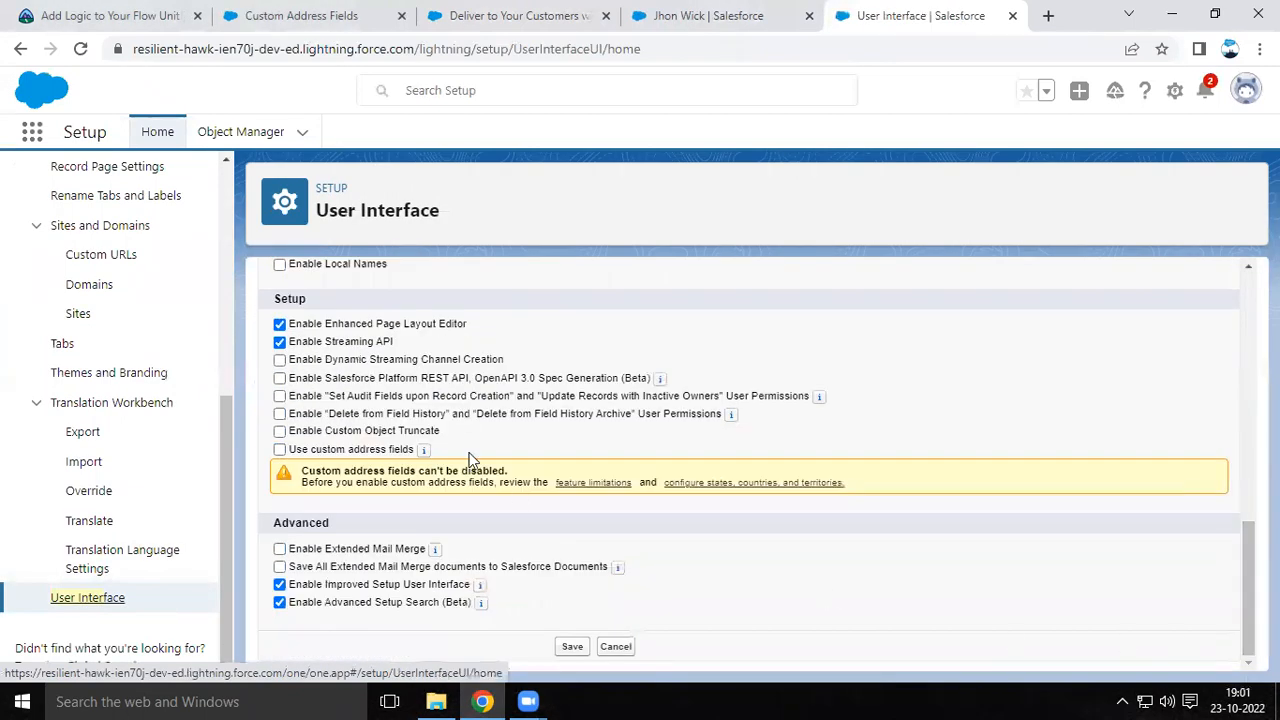
pyautogui.click(280, 450)
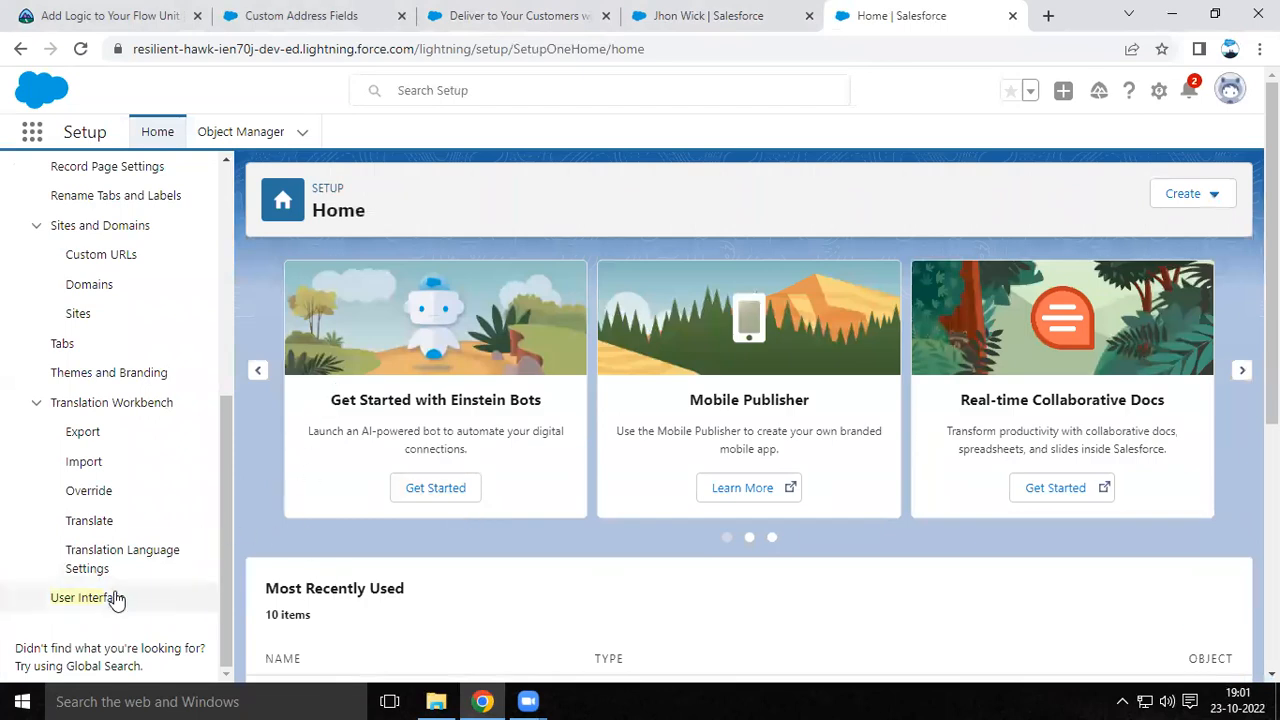
pyautogui.click(102, 605)
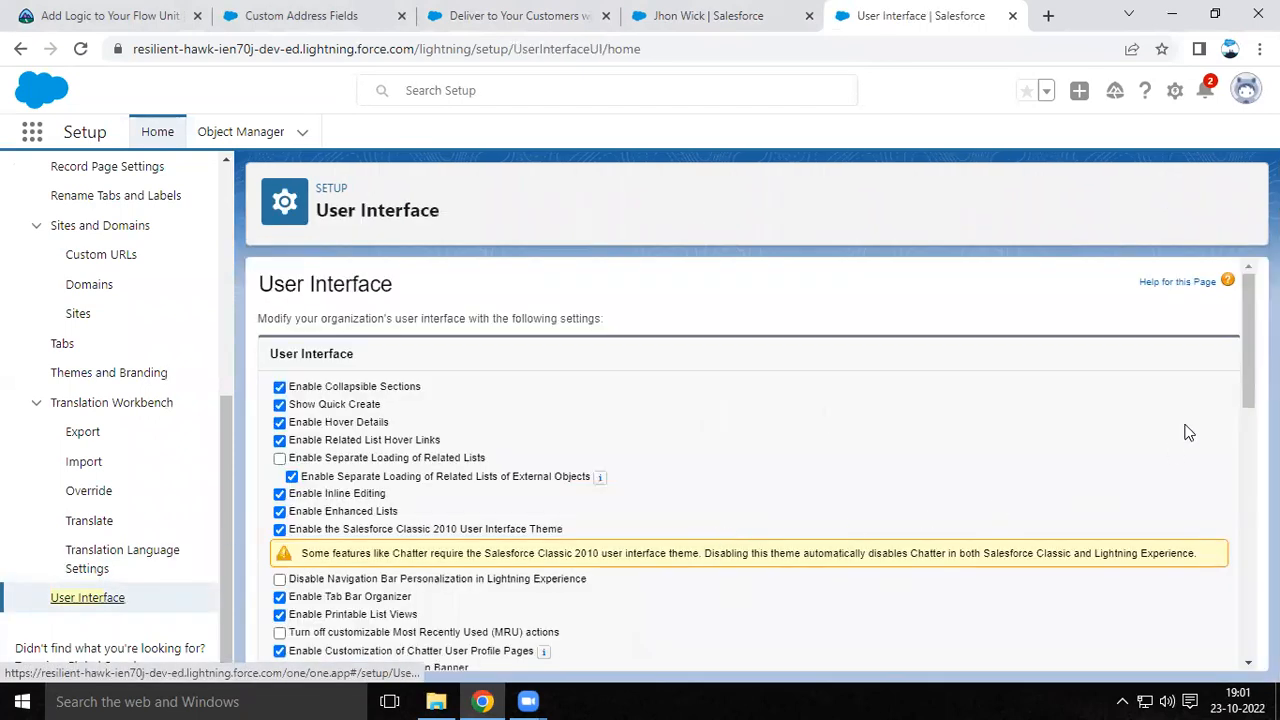
pyautogui.moveTo(1248, 337); pyautogui.dragTo(1042, 565)
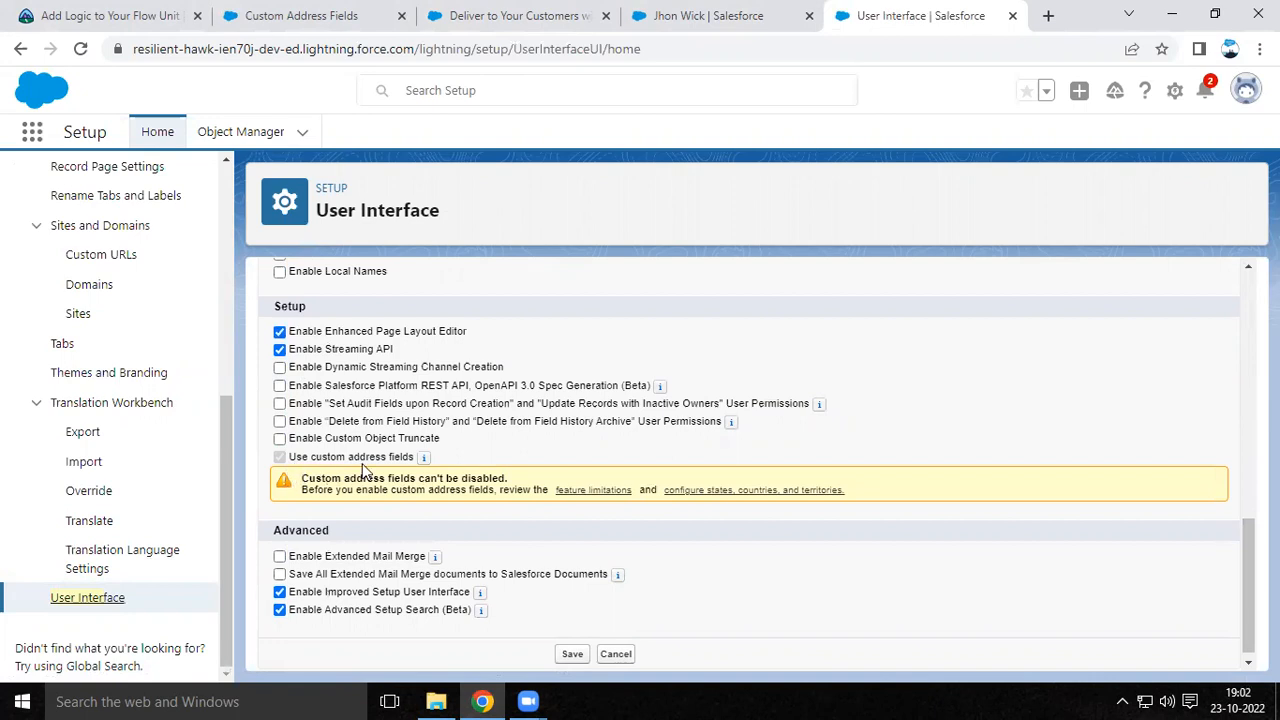
# Return to the applicant record and open the Fields & Relationships list of its Applicant object
pyautogui.click(705, 12)
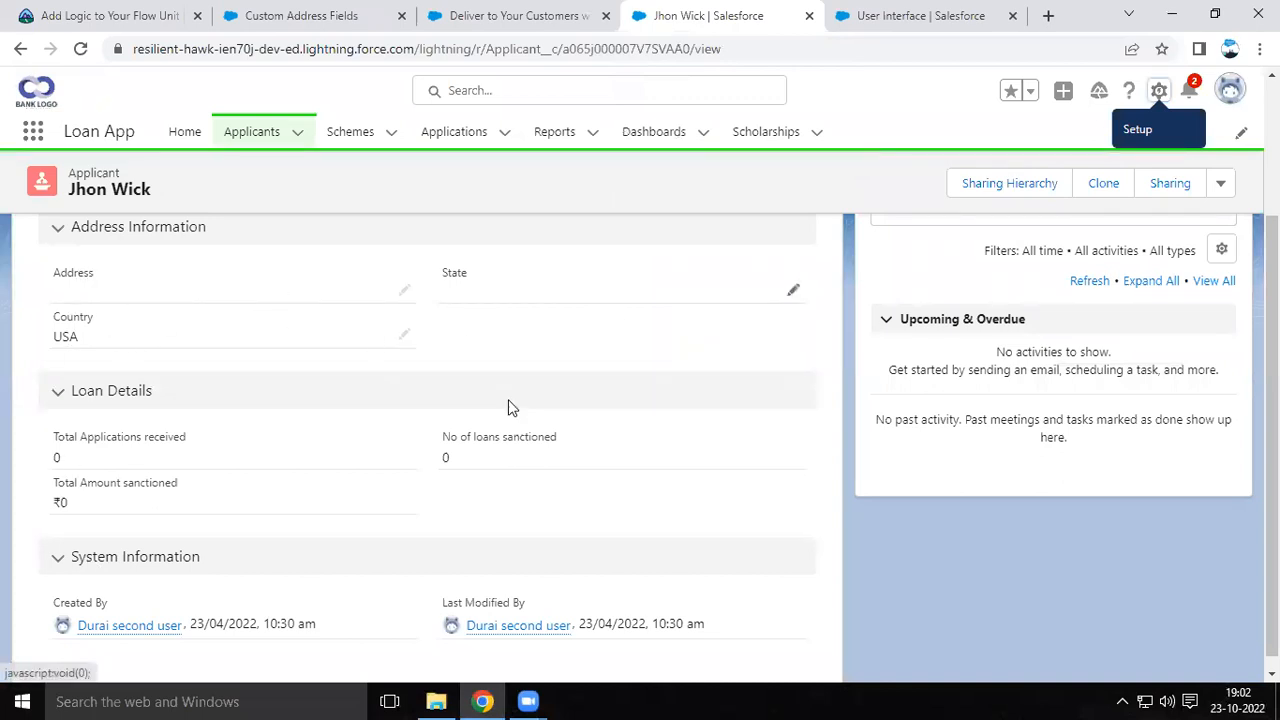
pyautogui.click(1158, 91)
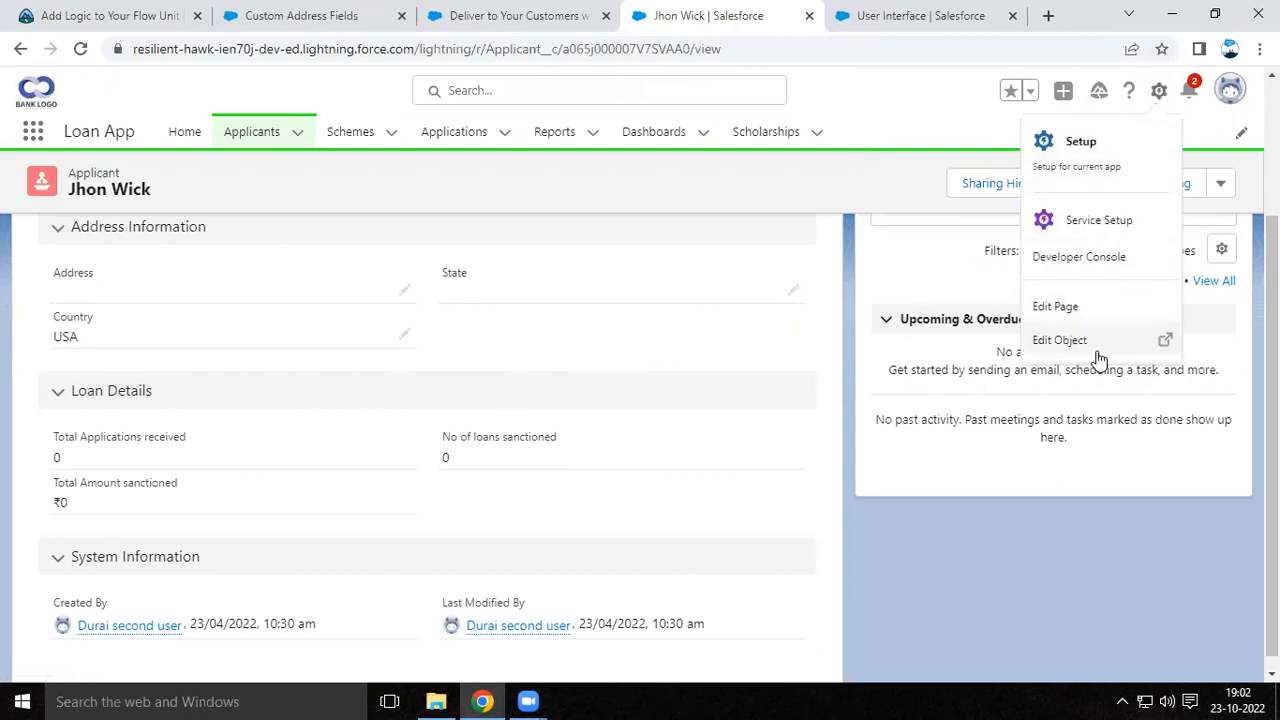
pyautogui.click(1063, 341)
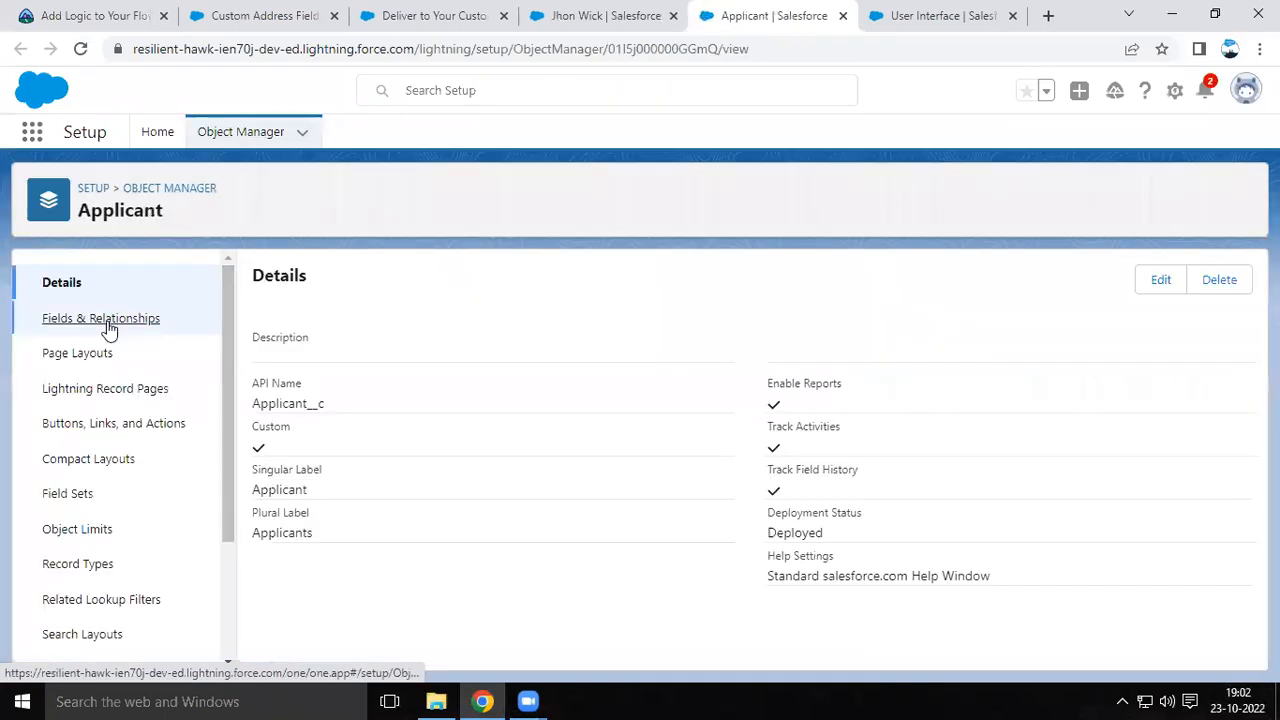
pyautogui.click(108, 330)
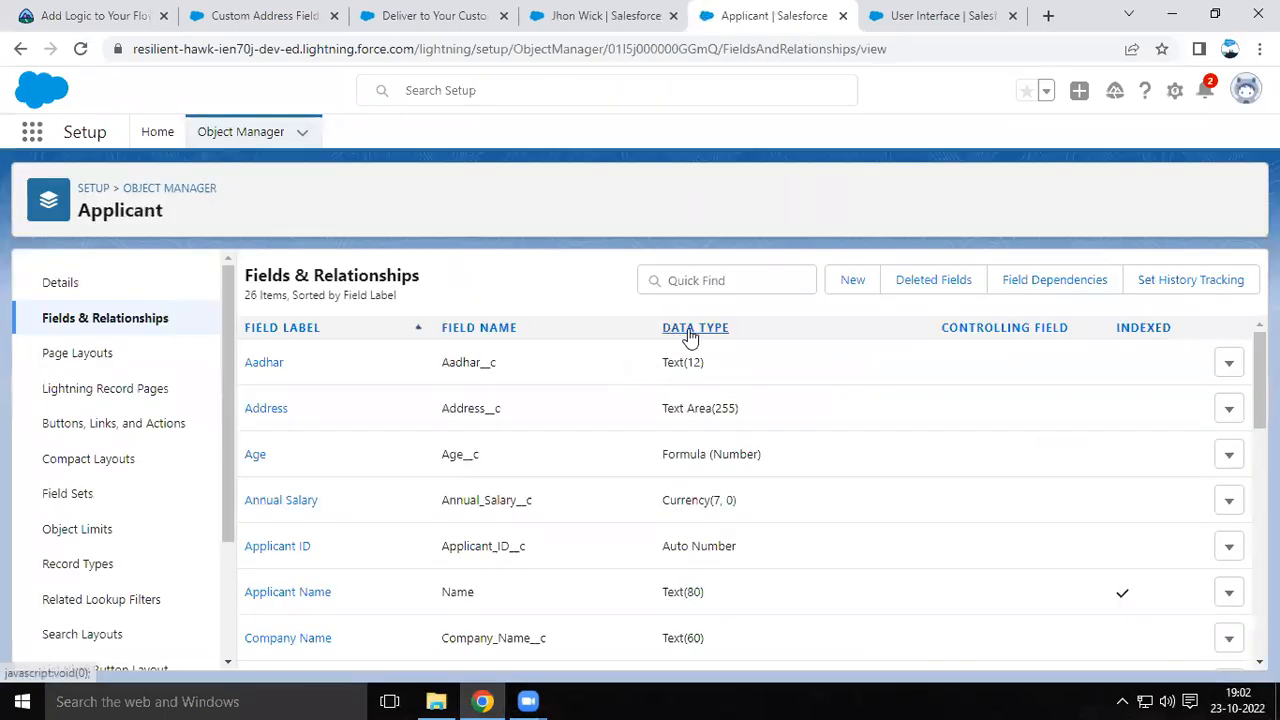
# Start a new custom field on the Applicant object with the Address data type
pyautogui.click(855, 284)
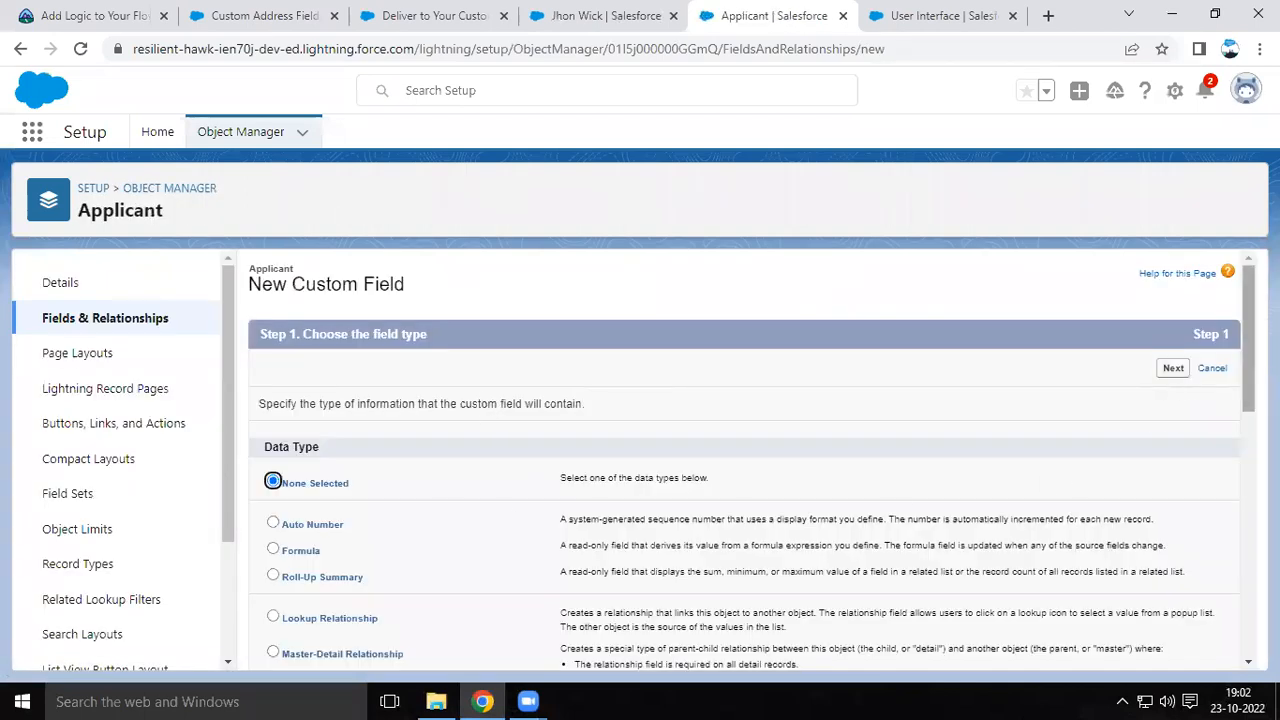
pyautogui.moveTo(1246, 337); pyautogui.dragTo(1246, 588)
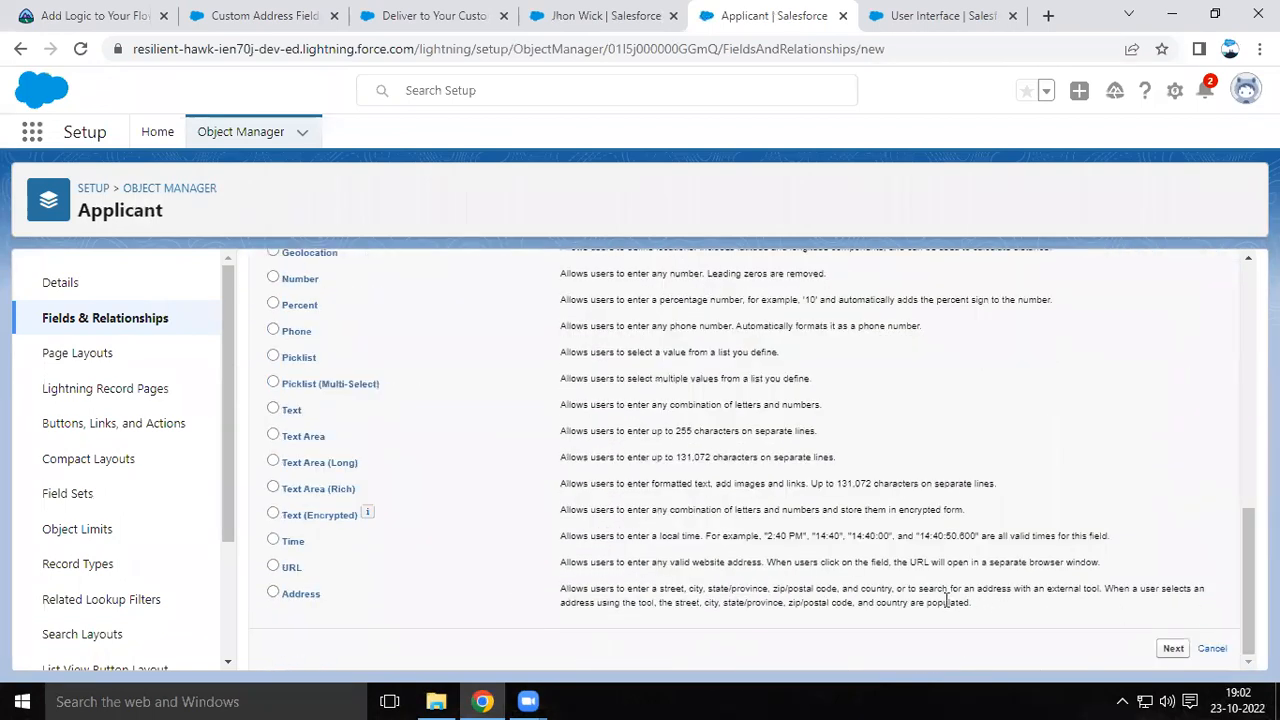
pyautogui.click(276, 594)
pyautogui.click(1173, 648)
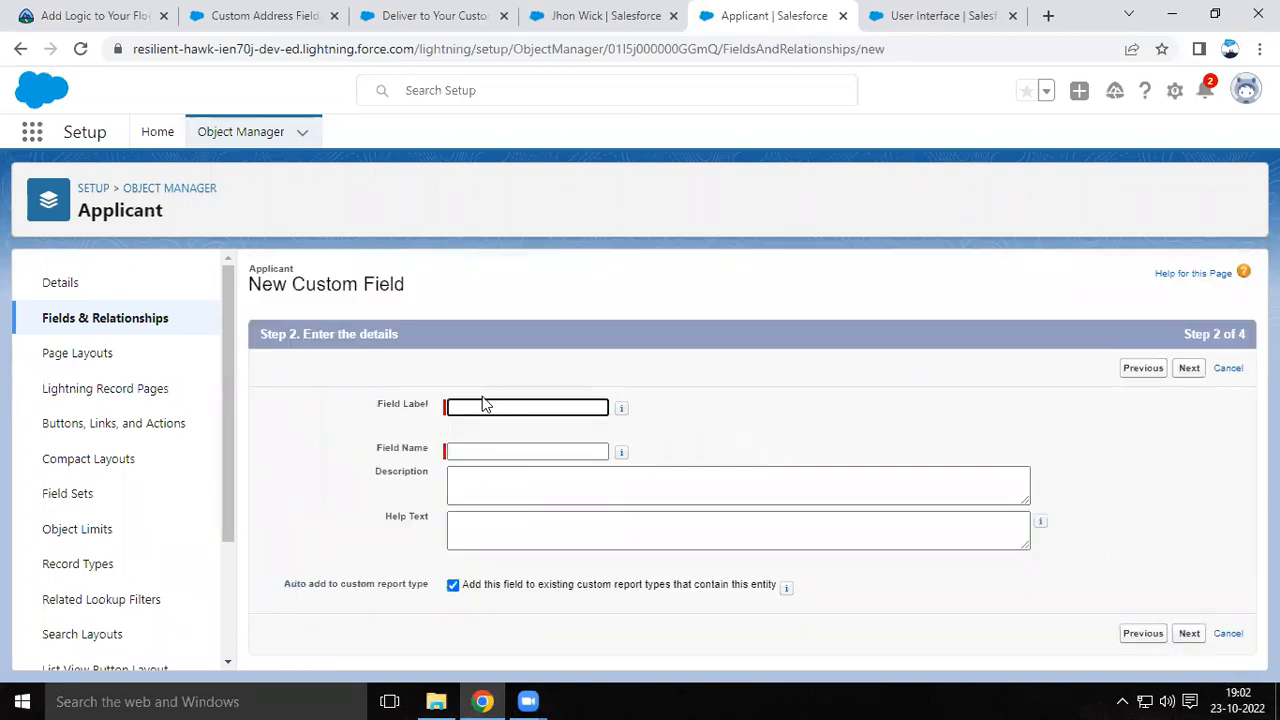
# Label the address field New Address with the field name New_Address, keep the default security and layout settings, and save it
pyautogui.click(487, 404)
pyautogui.write('New Address')
pyautogui.click(793, 394)
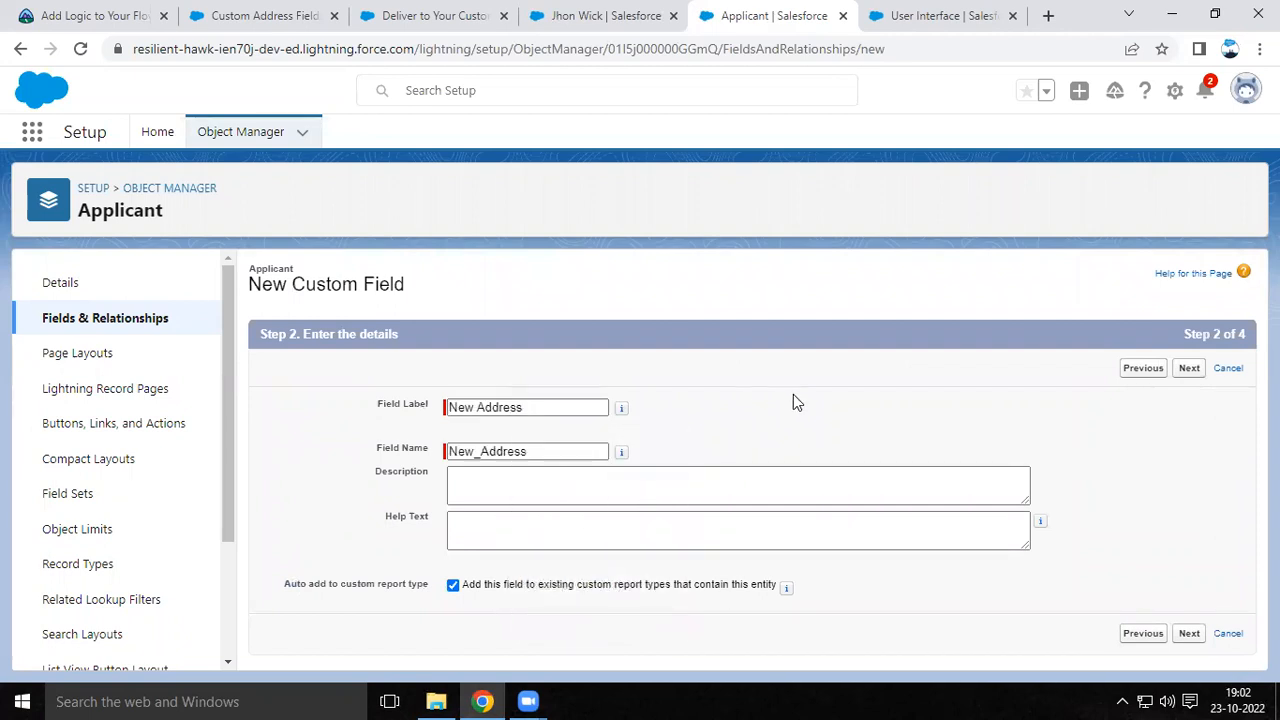
pyautogui.click(1187, 368)
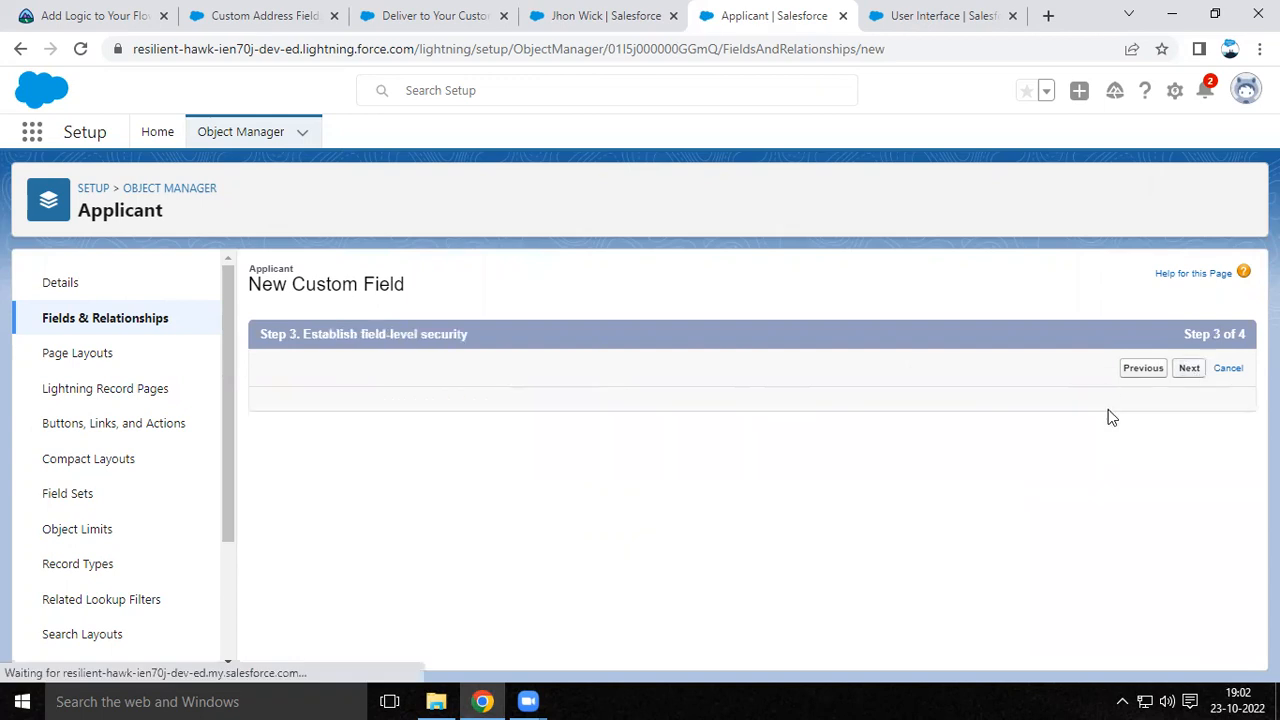
pyautogui.click(1175, 369)
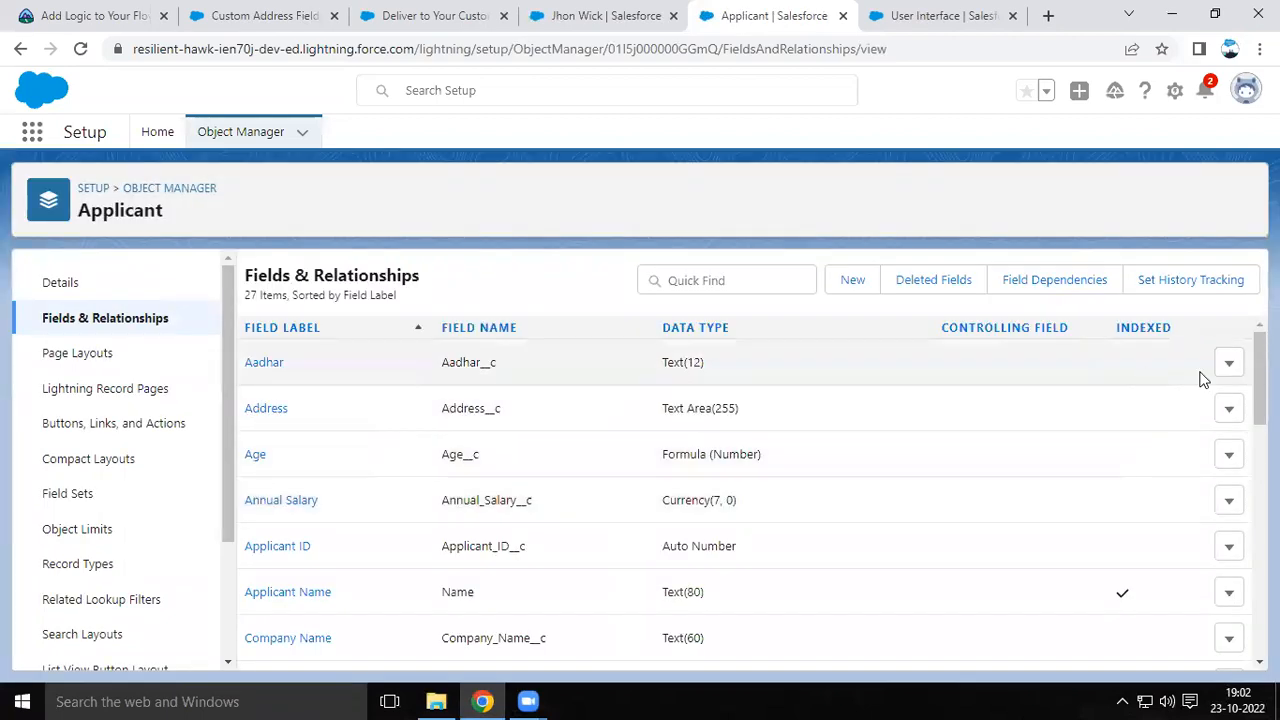
# Check the New Address field's data type in the Applicant field list and reload the applicant record
pyautogui.scroll(-6, 735, 463)
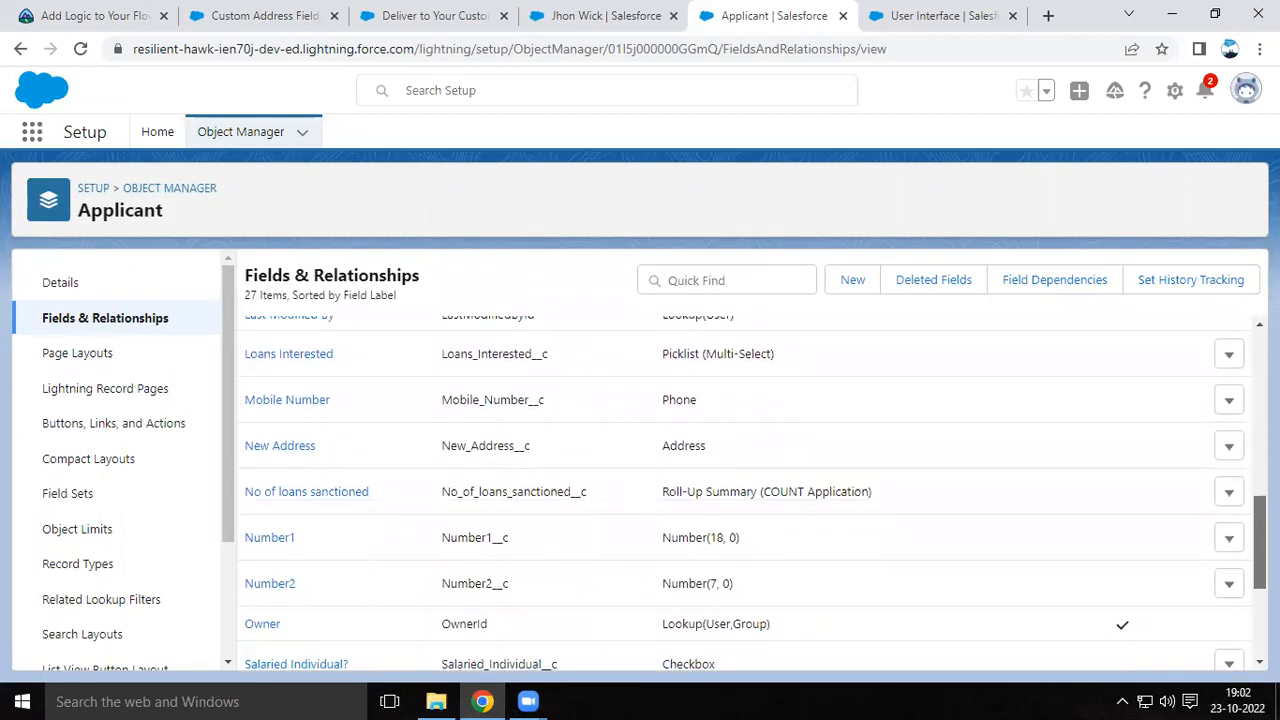
pyautogui.moveTo(655, 444); pyautogui.dragTo(742, 450)
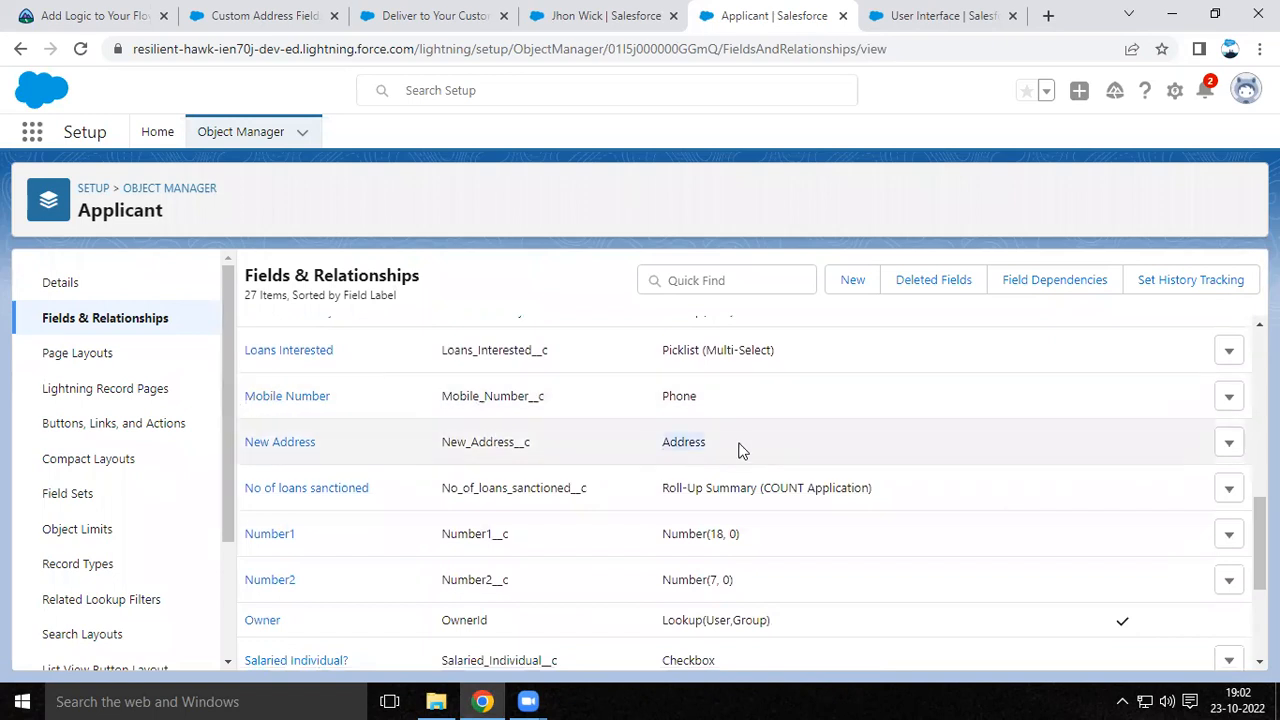
pyautogui.click(606, 15)
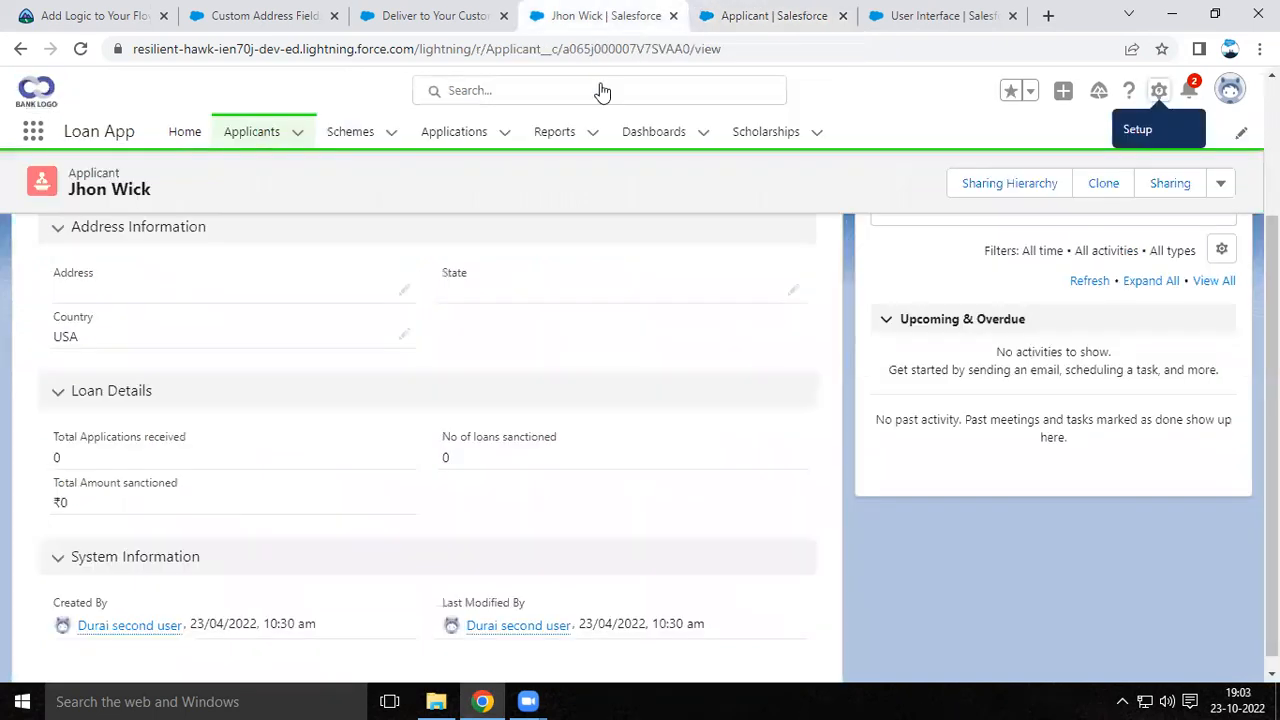
pyautogui.click(82, 48)
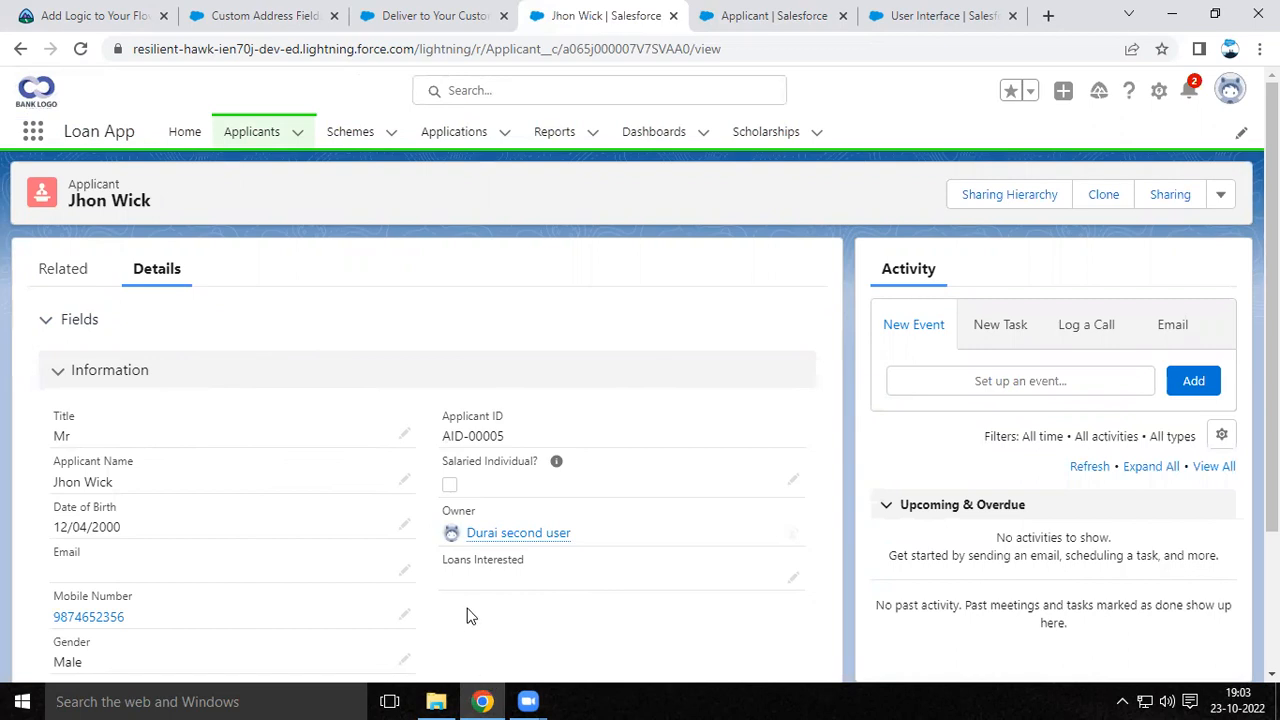
# Edit the Applicant Record Page to place the New Address field below Applicant ID, save it, and return to the record
pyautogui.click(1157, 90)
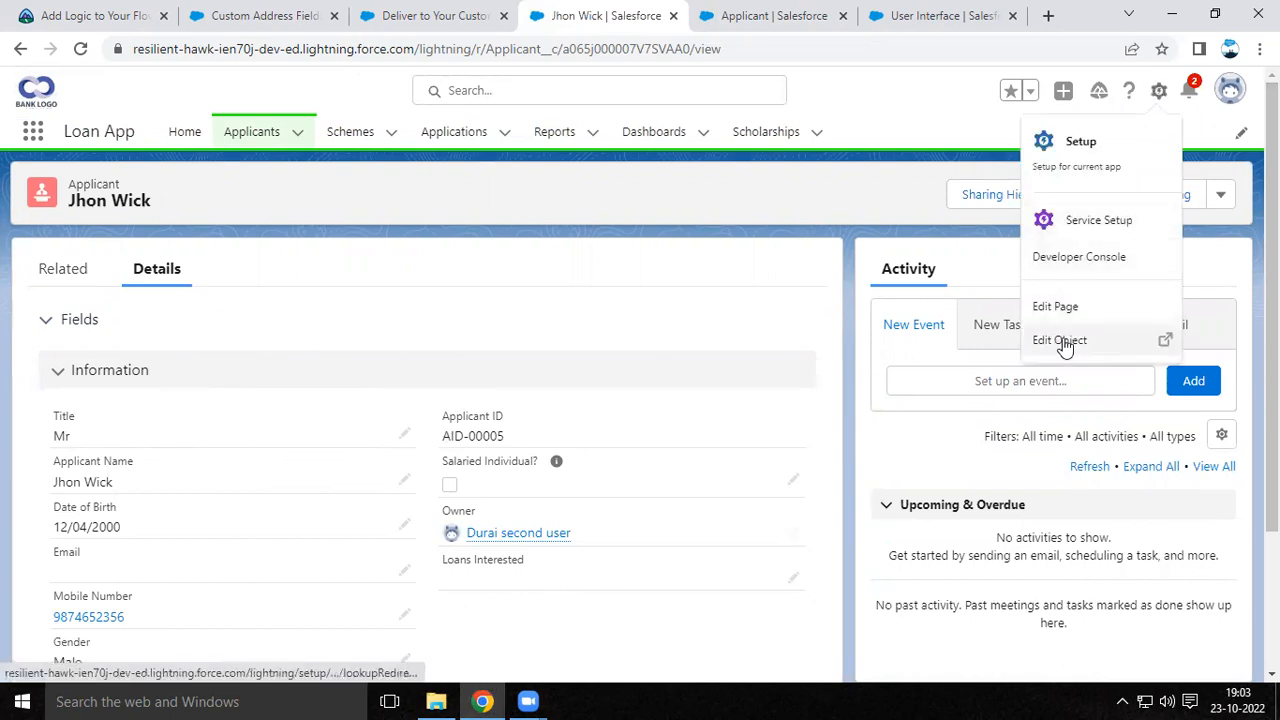
pyautogui.click(1055, 307)
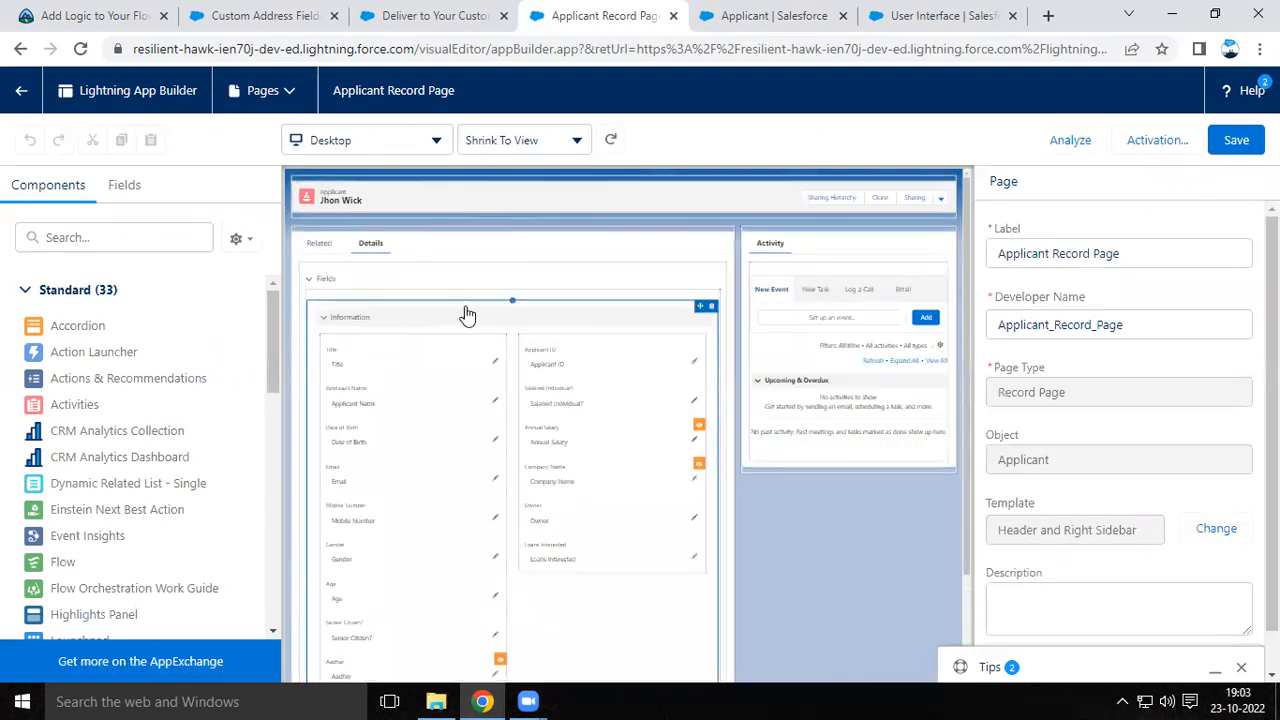
pyautogui.click(467, 315)
pyautogui.click(124, 184)
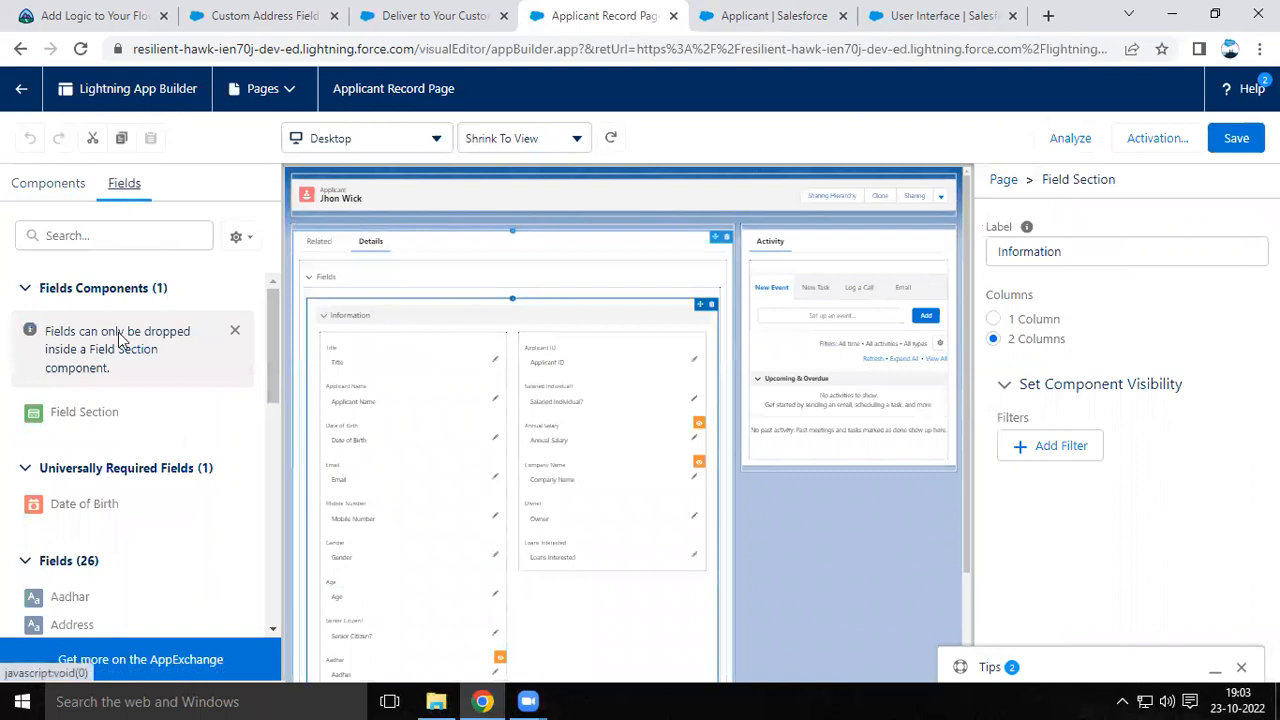
pyautogui.moveTo(268, 341); pyautogui.dragTo(268, 502)
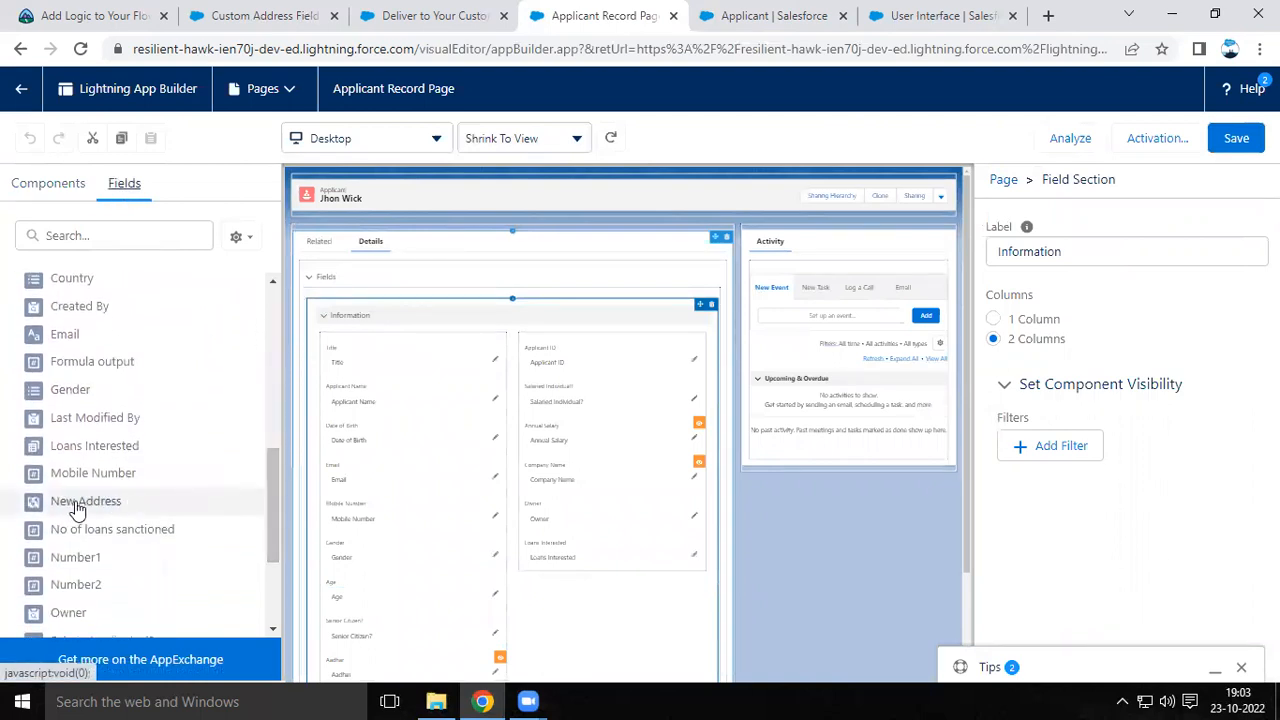
pyautogui.moveTo(82, 506); pyautogui.dragTo(551, 400)
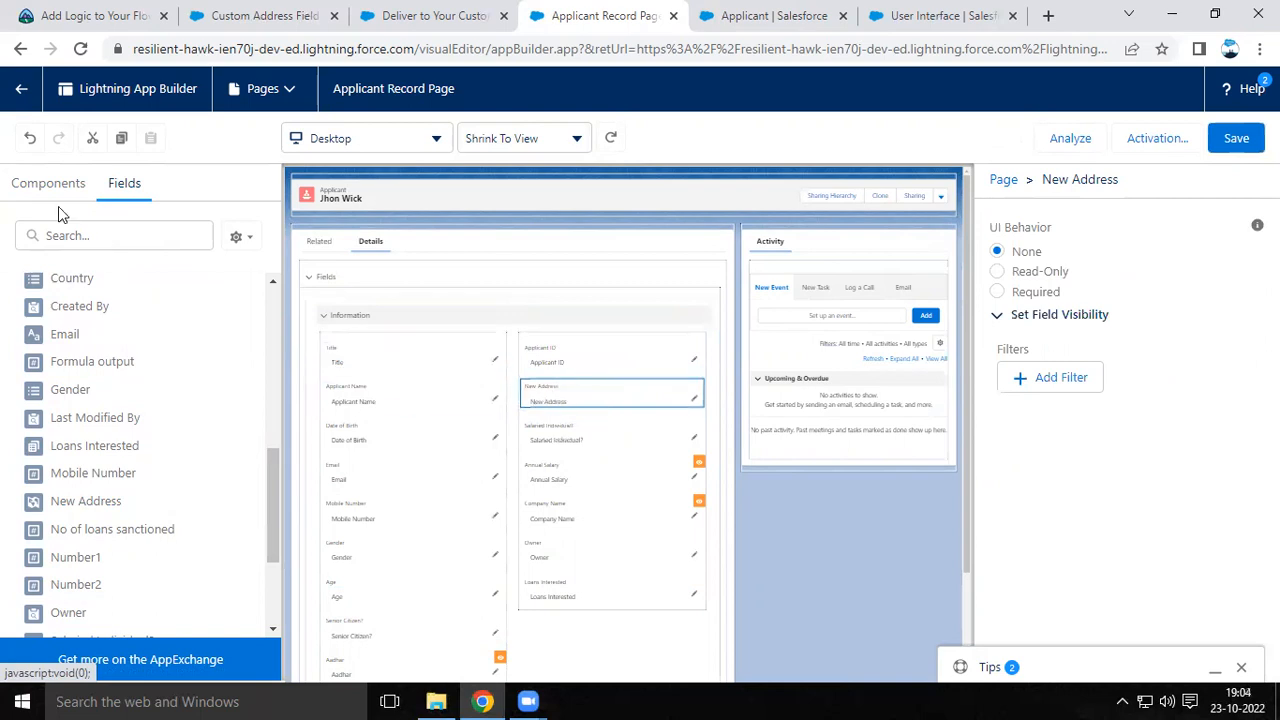
pyautogui.click(21, 89)
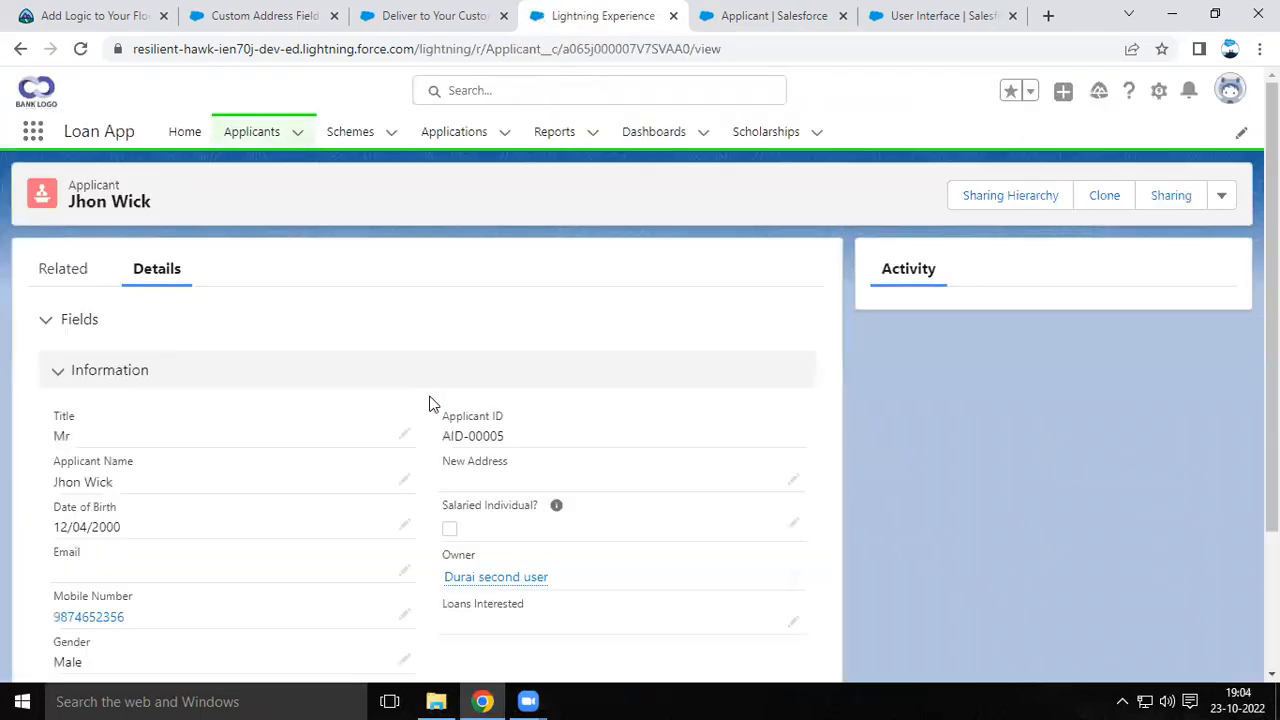
# Edit the applicant's New Address, set its country to India, and look through the available states
pyautogui.moveTo(446, 465); pyautogui.dragTo(507, 462)
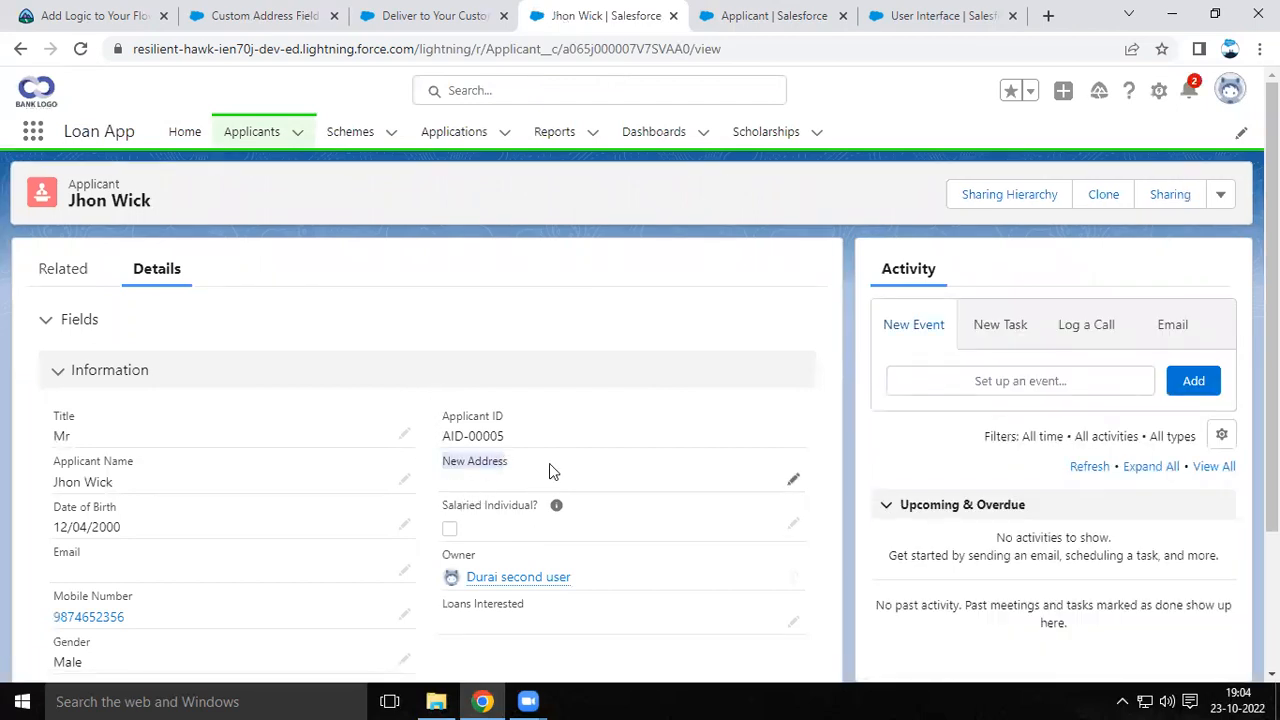
pyautogui.click(792, 481)
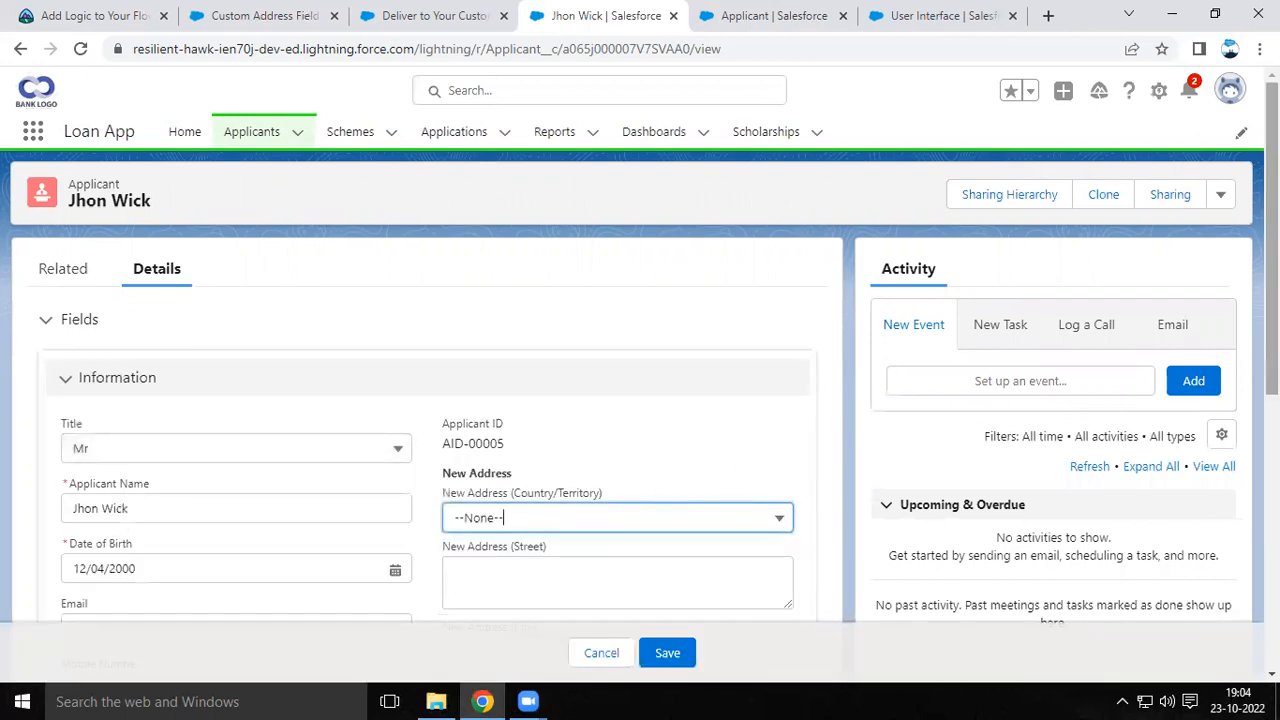
pyautogui.scroll(-3, 289, 560)
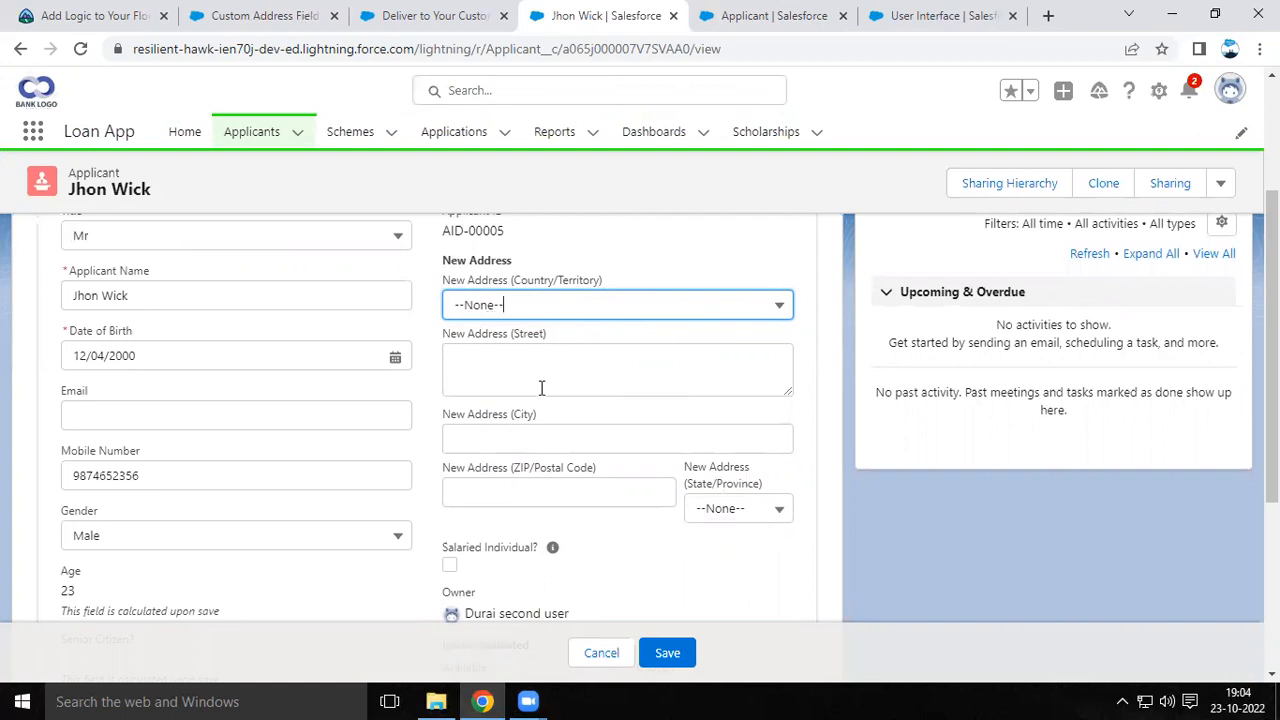
pyautogui.click(560, 298)
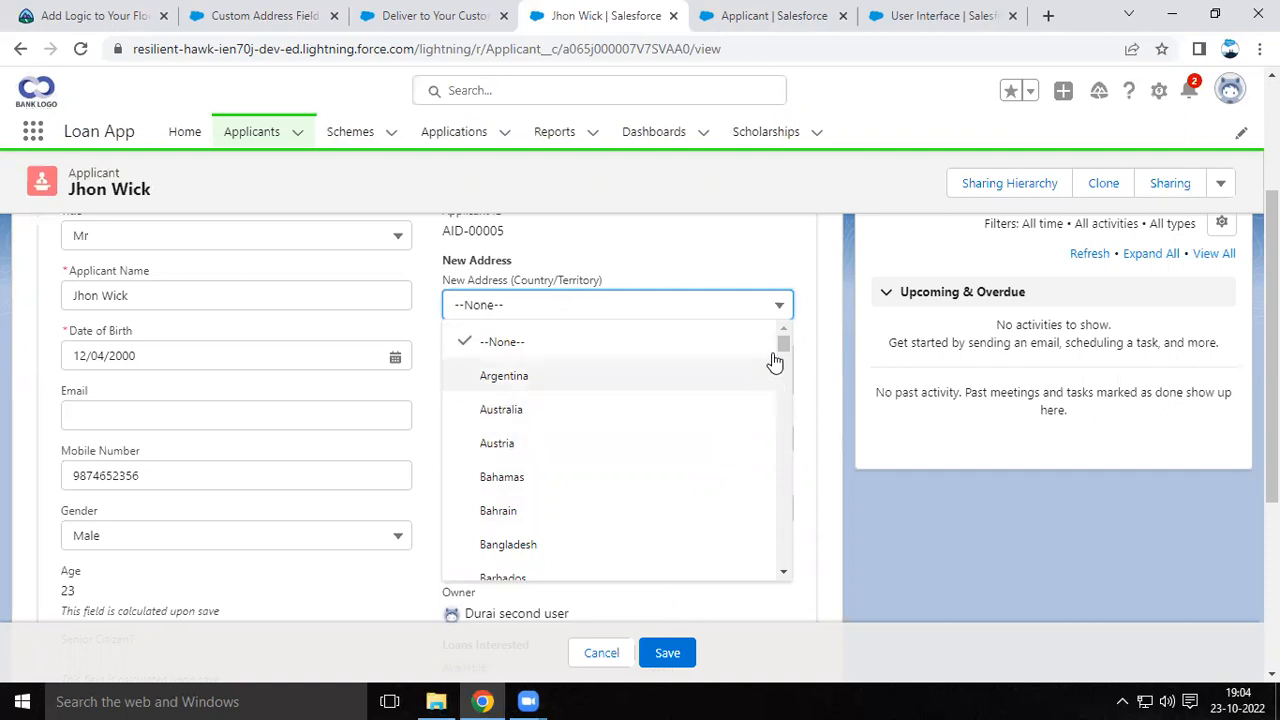
pyautogui.scroll(-15, 686, 460)
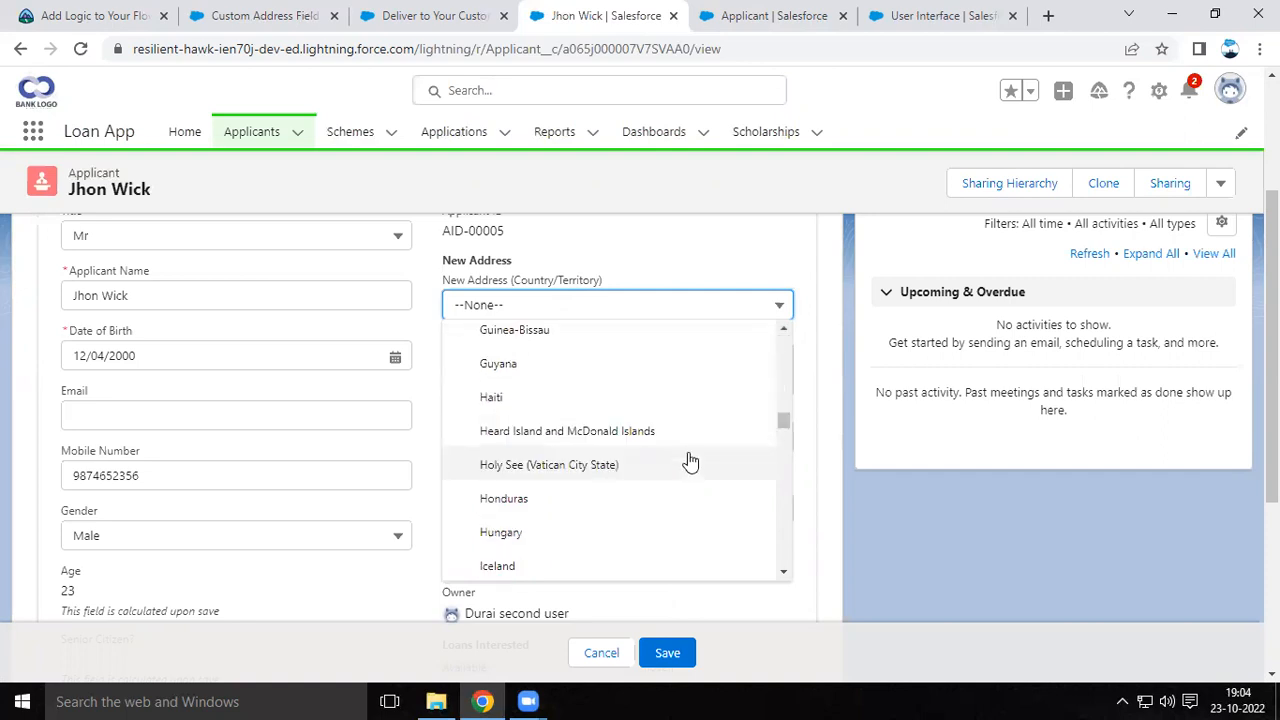
pyautogui.doubleClick(783, 573)
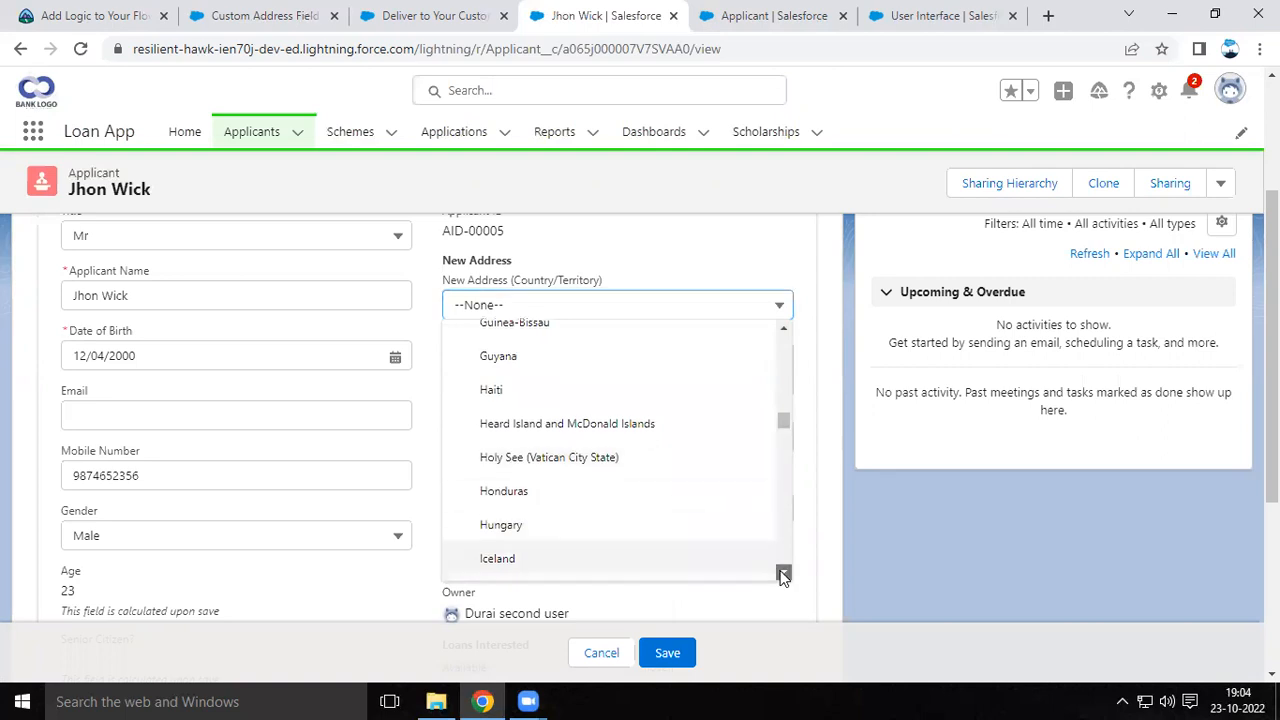
pyautogui.click(576, 526)
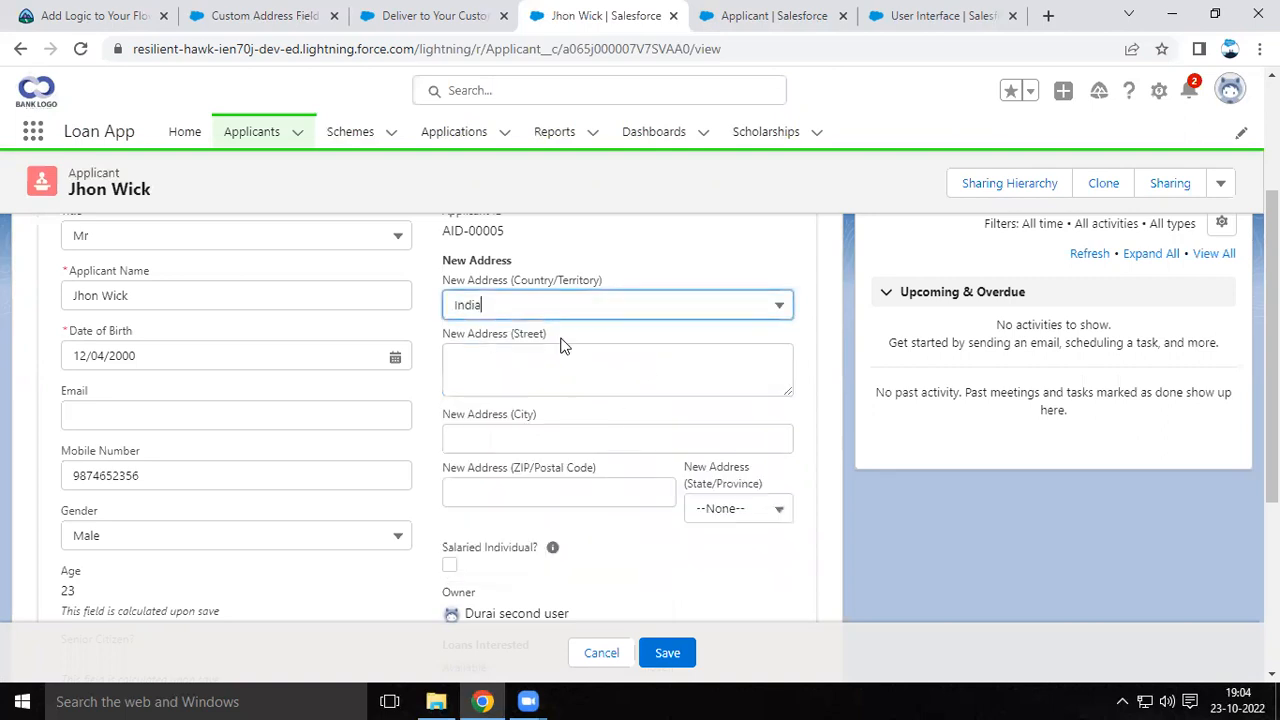
pyautogui.click(737, 508)
pyautogui.moveTo(850, 272); pyautogui.dragTo(840, 390)
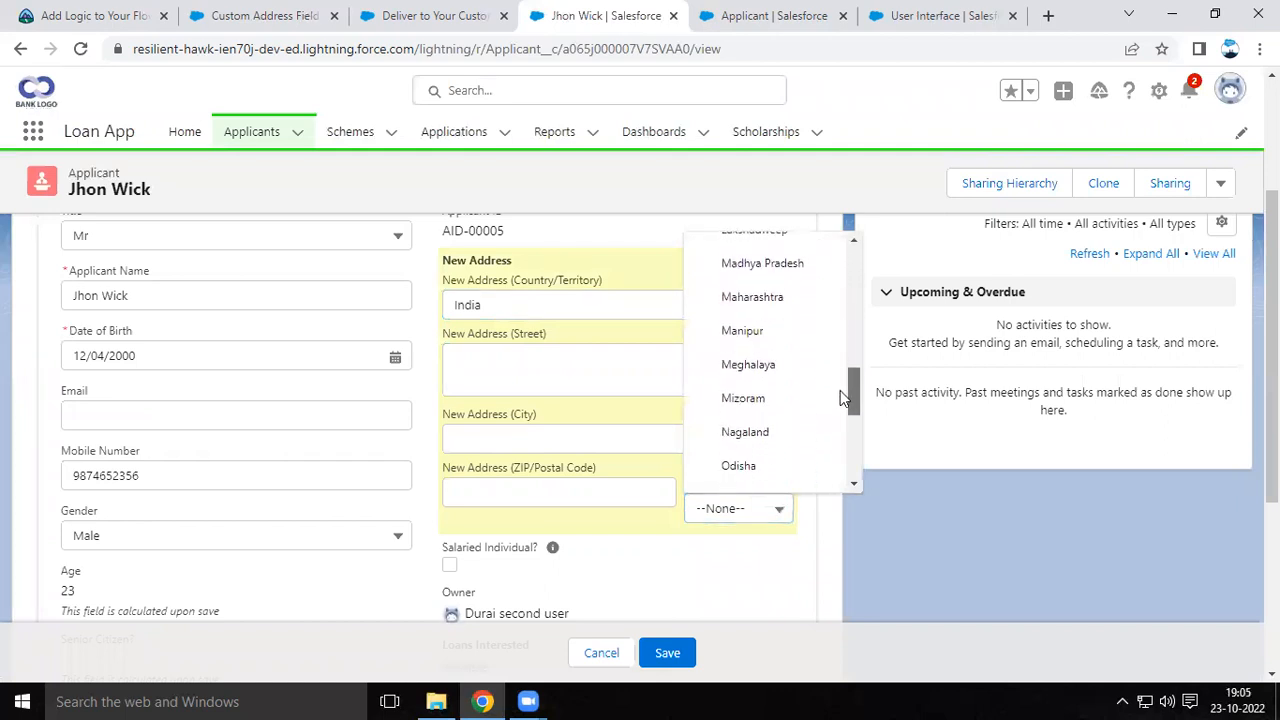
# Set the New Address country to United States and look through the states offered for it
pyautogui.click(597, 305)
pyautogui.click(578, 302)
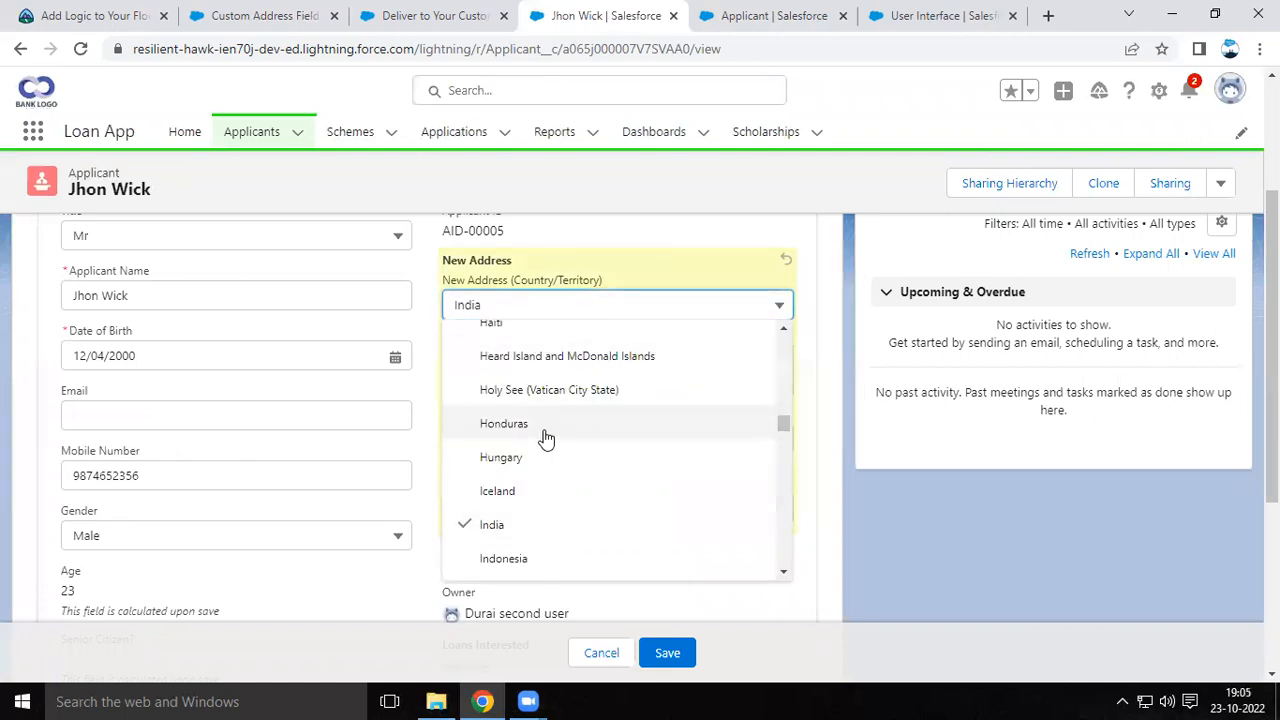
pyautogui.press('u')
pyautogui.click(786, 562)
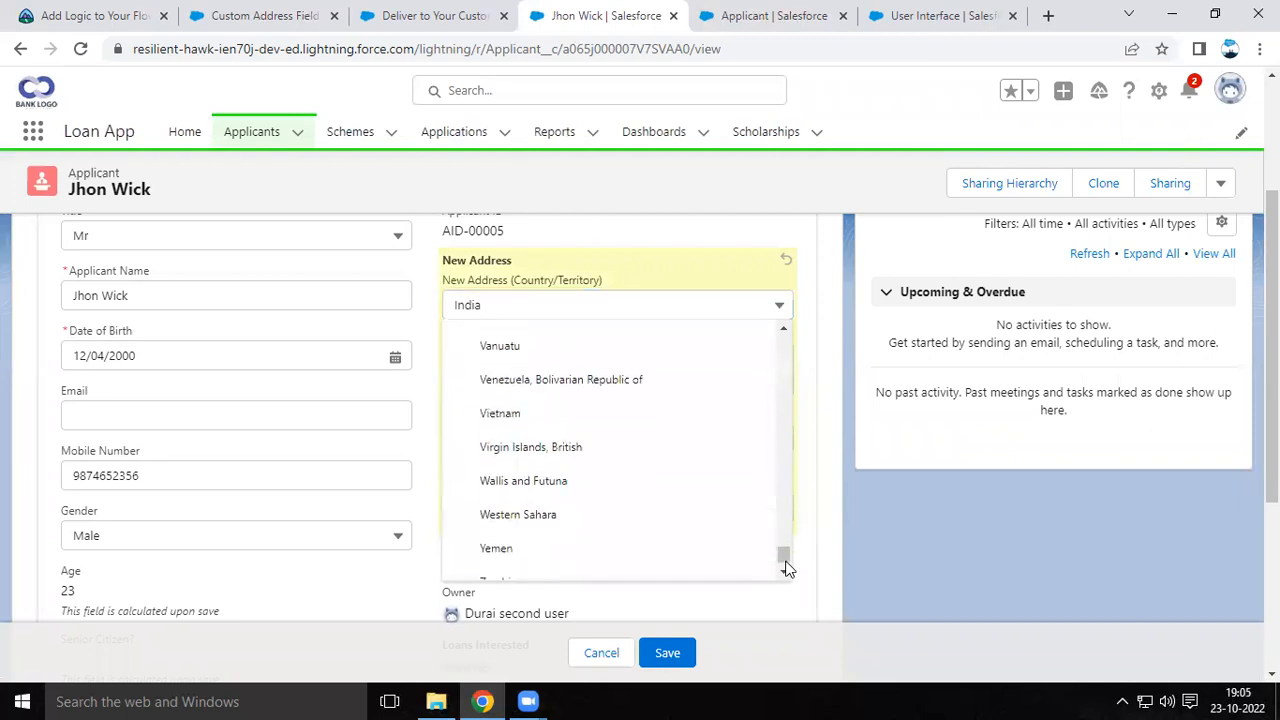
pyautogui.moveTo(785, 554); pyautogui.dragTo(783, 551)
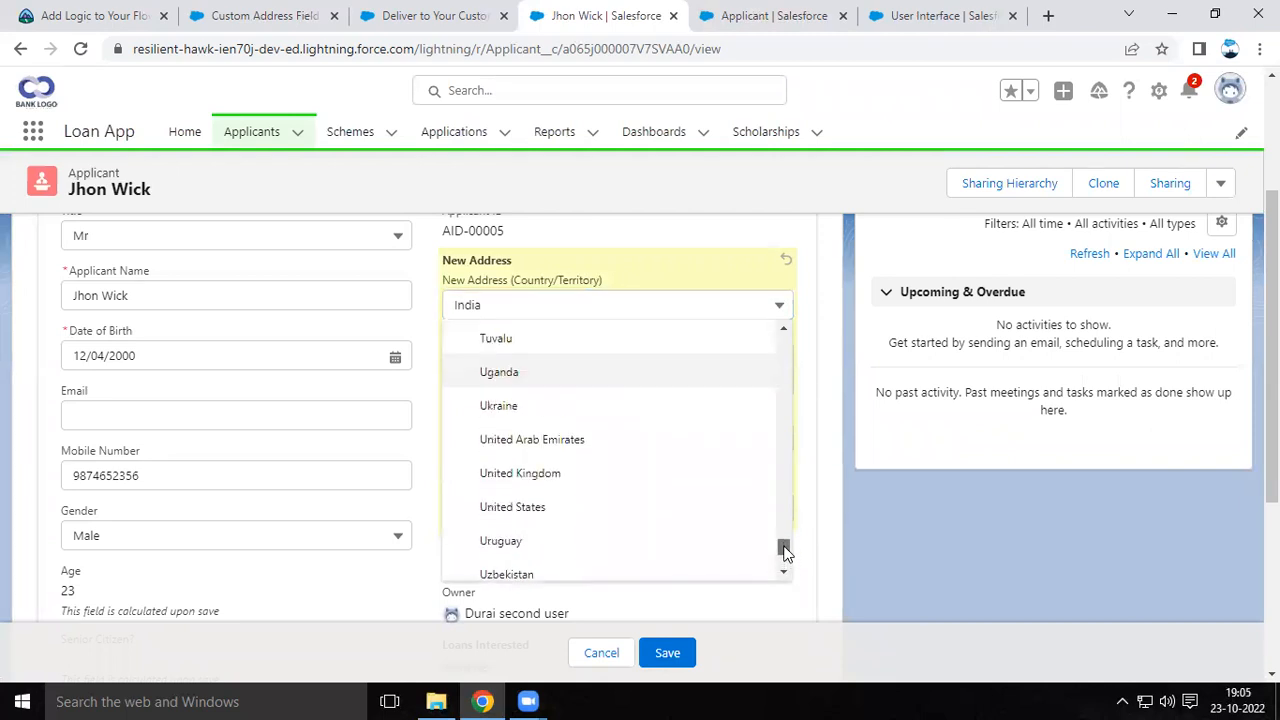
pyautogui.click(600, 503)
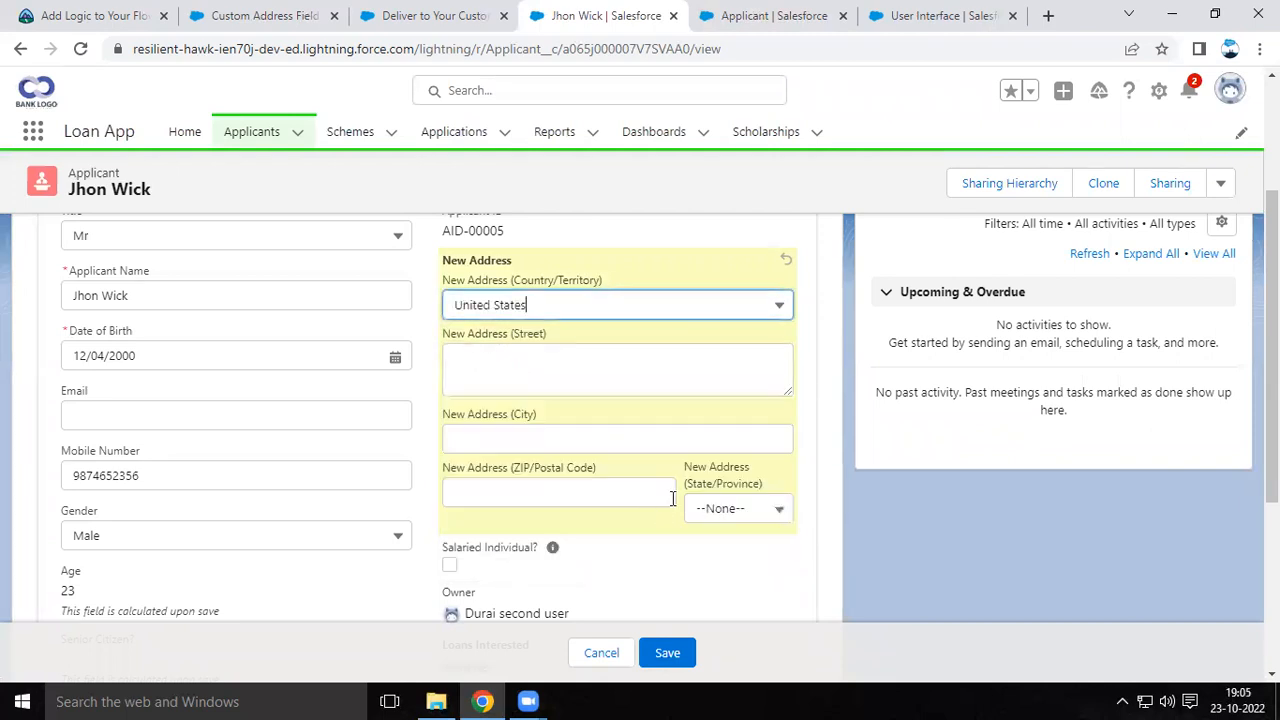
pyautogui.click(735, 507)
pyautogui.moveTo(851, 266); pyautogui.dragTo(853, 300)
pyautogui.click(745, 508)
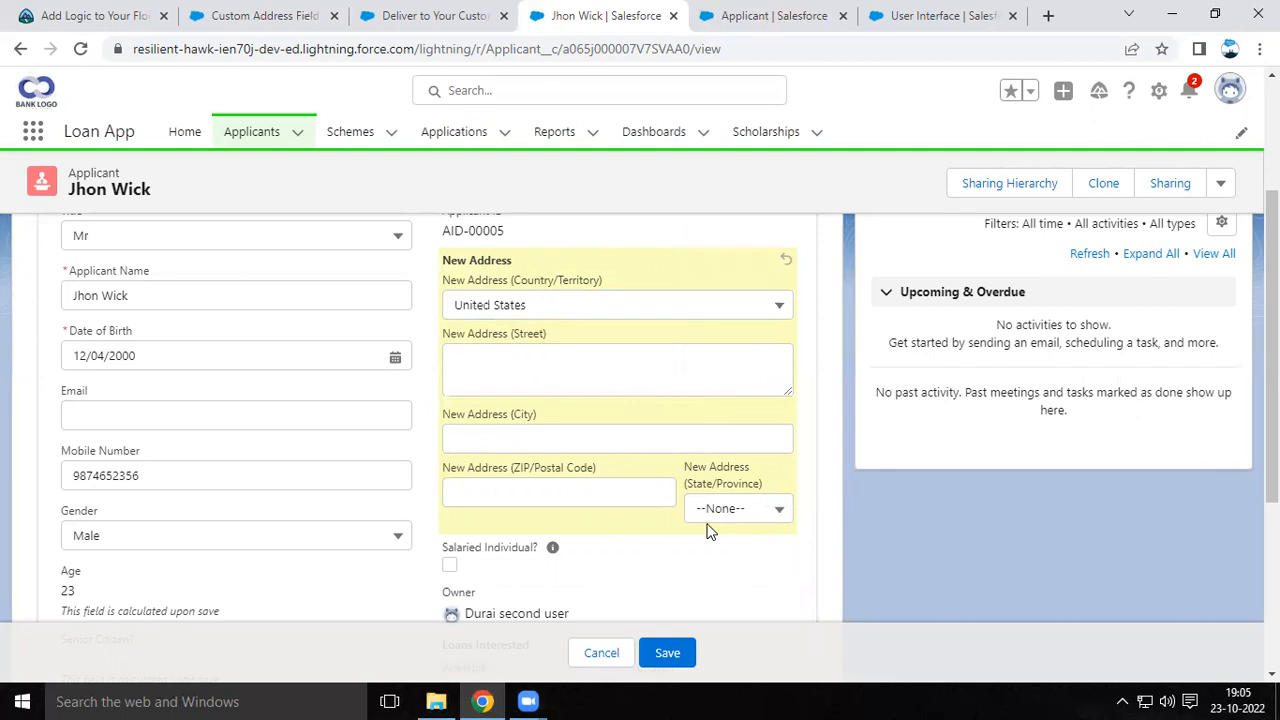
# Set the New Address country to India and fill in the applicant's street, city and ZIP/postal code
pyautogui.click(620, 305)
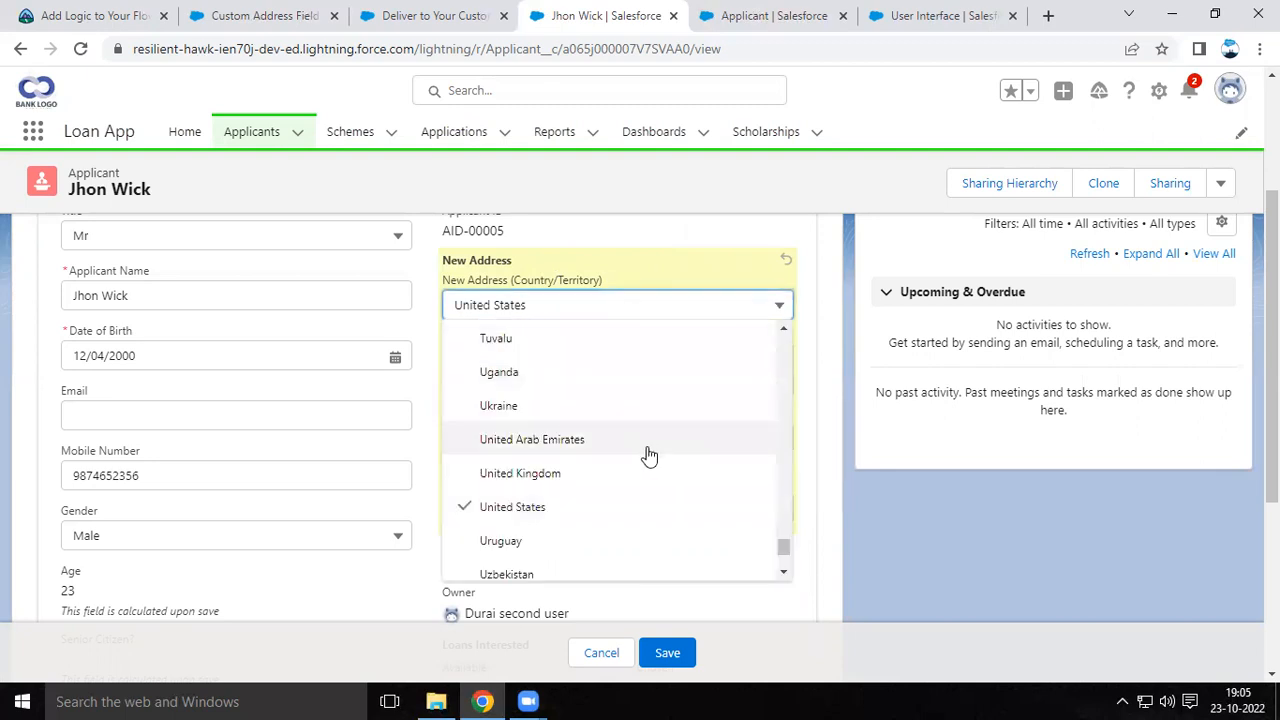
pyautogui.moveTo(778, 546); pyautogui.dragTo(782, 423)
pyautogui.click(640, 360)
pyautogui.click(594, 366)
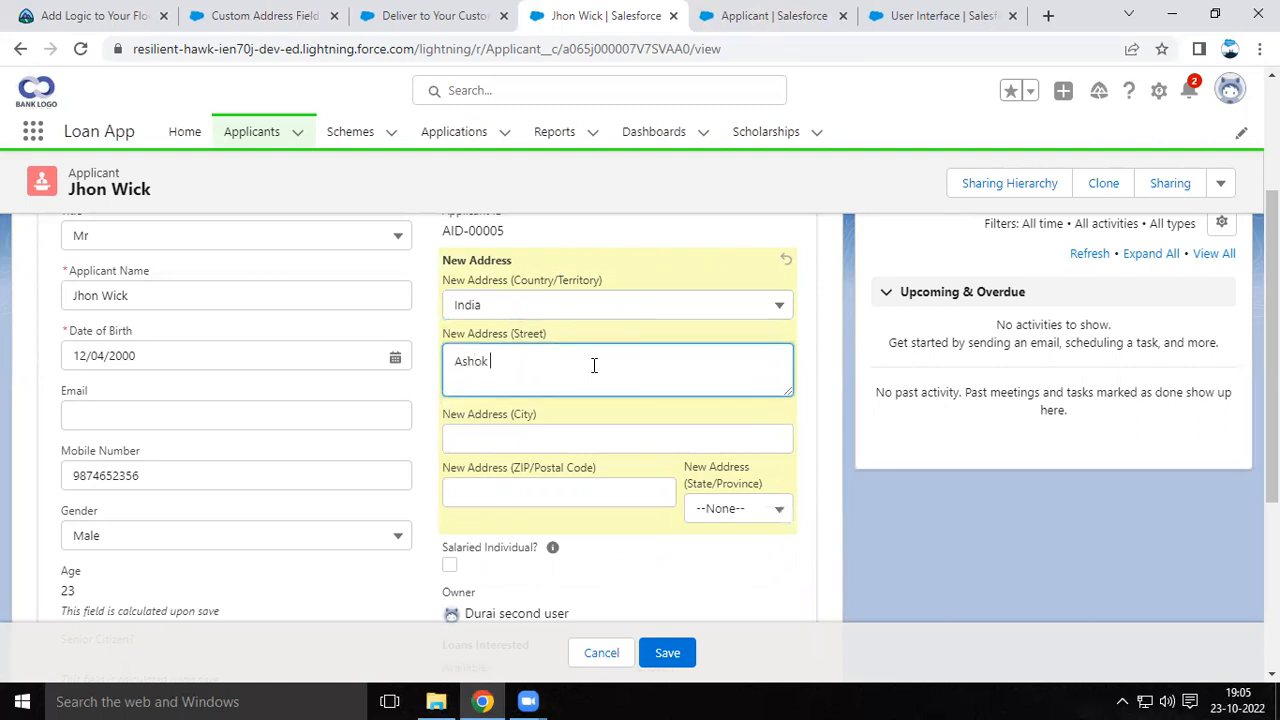
pyautogui.click(566, 437)
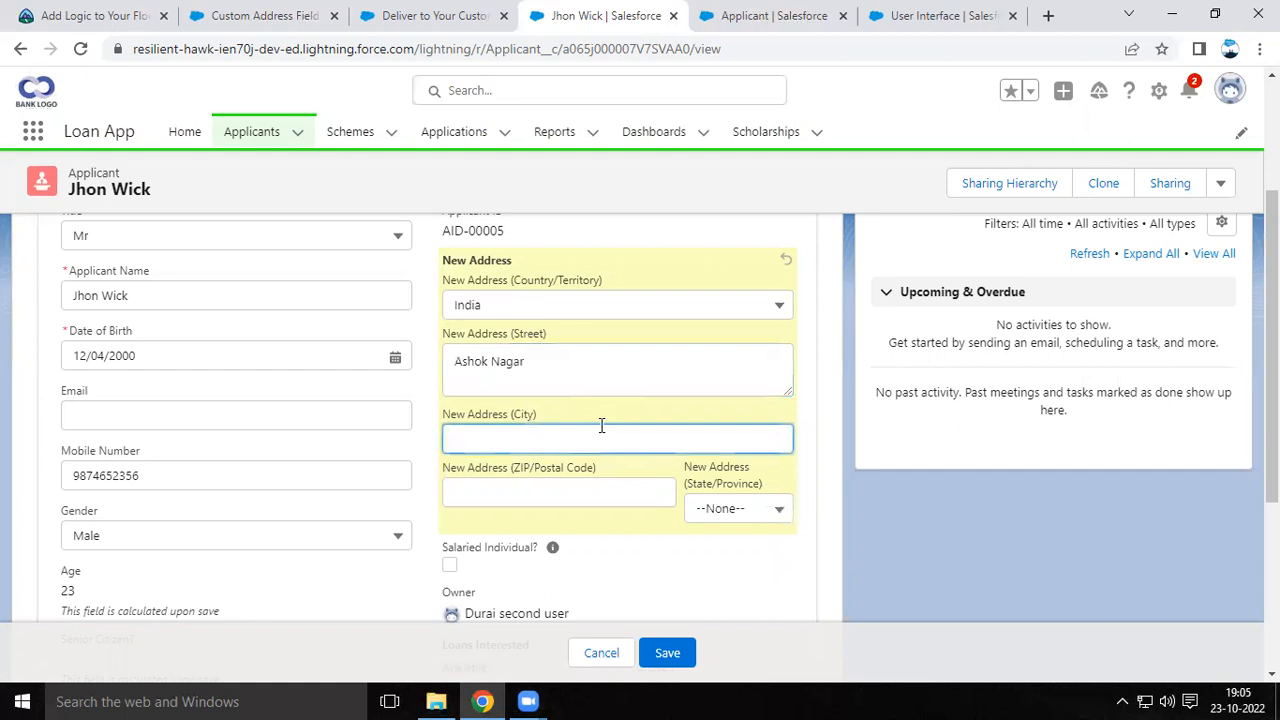
pyautogui.write('Chennai')
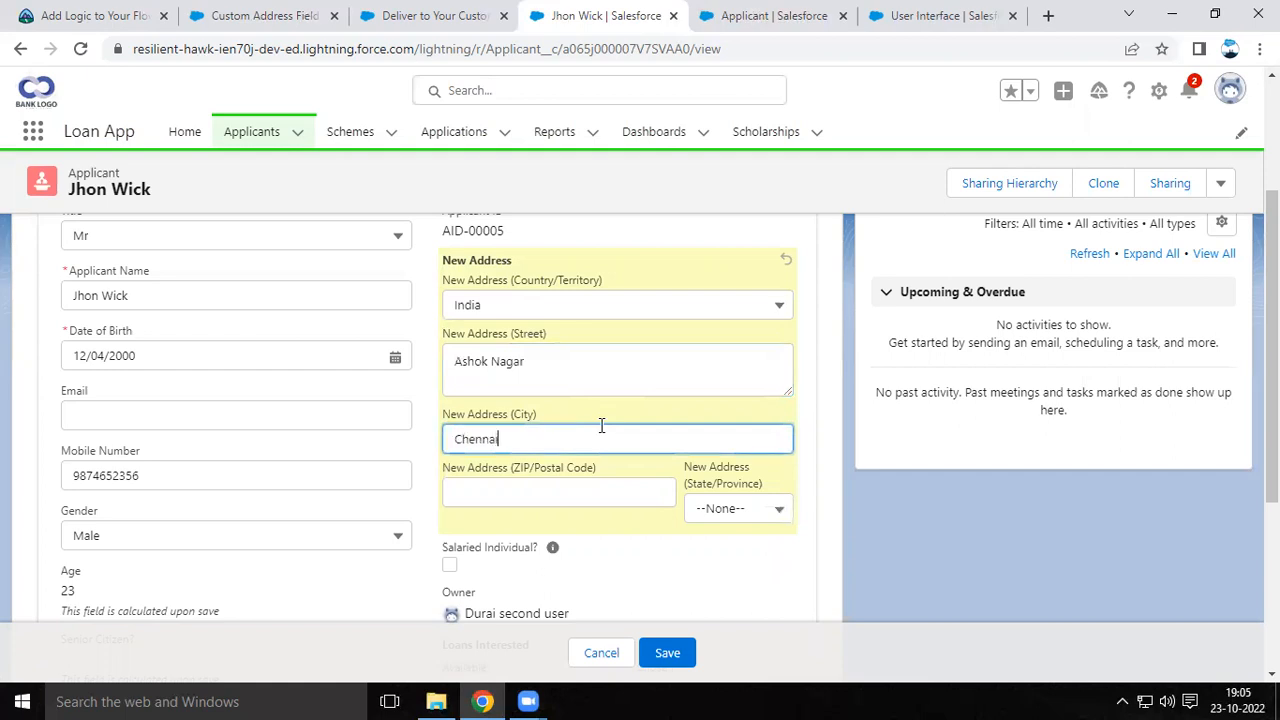
pyautogui.click(560, 494)
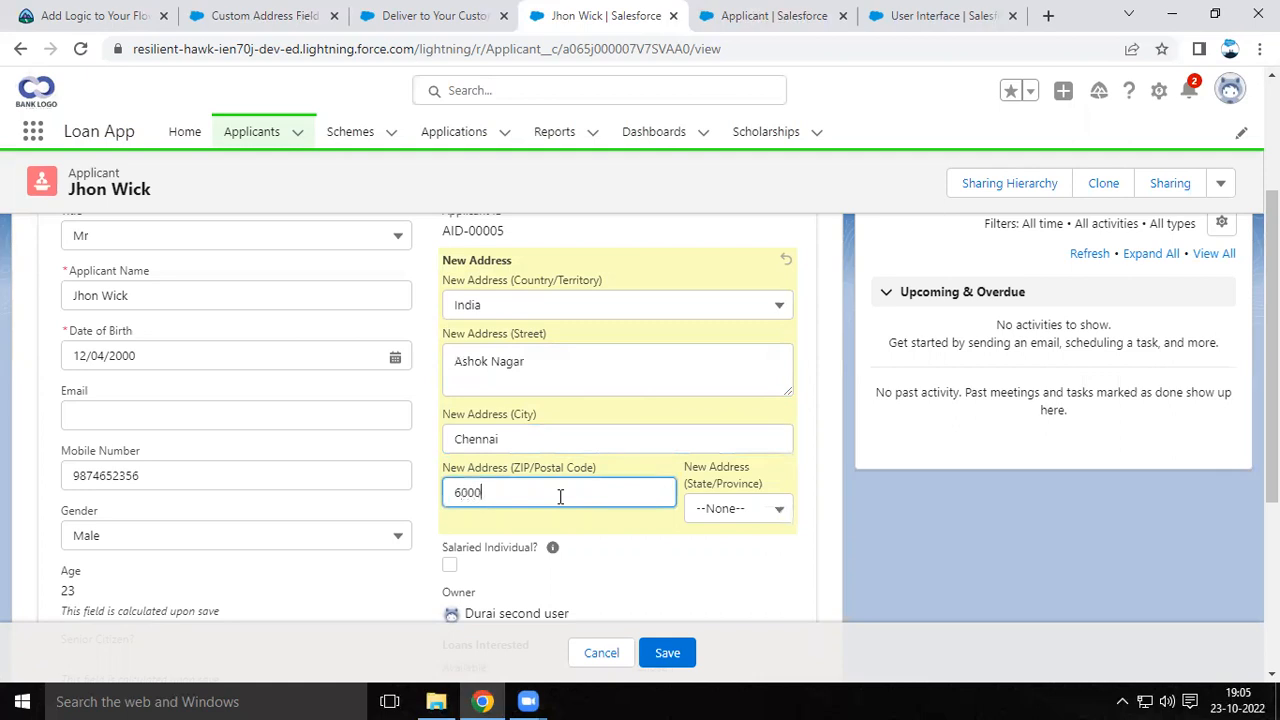
# Set the New Address state to Tamil Nadu and save the applicant record
pyautogui.click(758, 508)
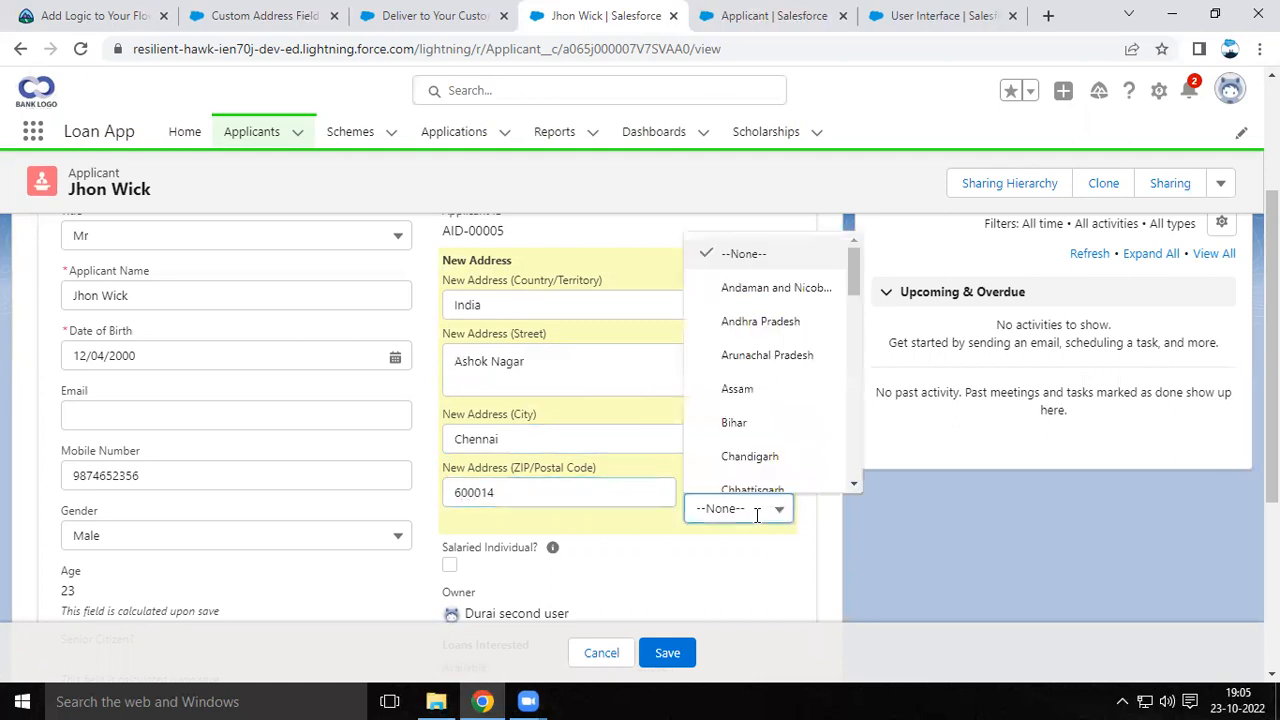
pyautogui.scroll(-5, 778, 409)
pyautogui.click(812, 478)
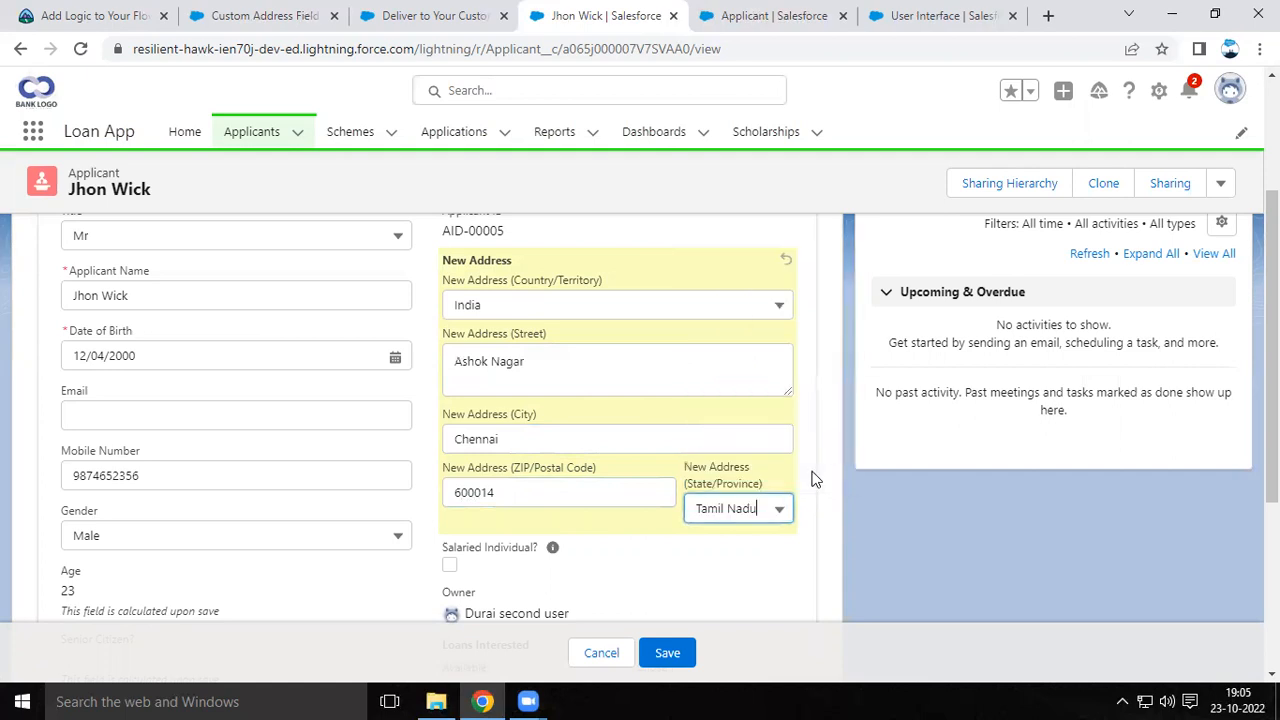
pyautogui.click(674, 653)
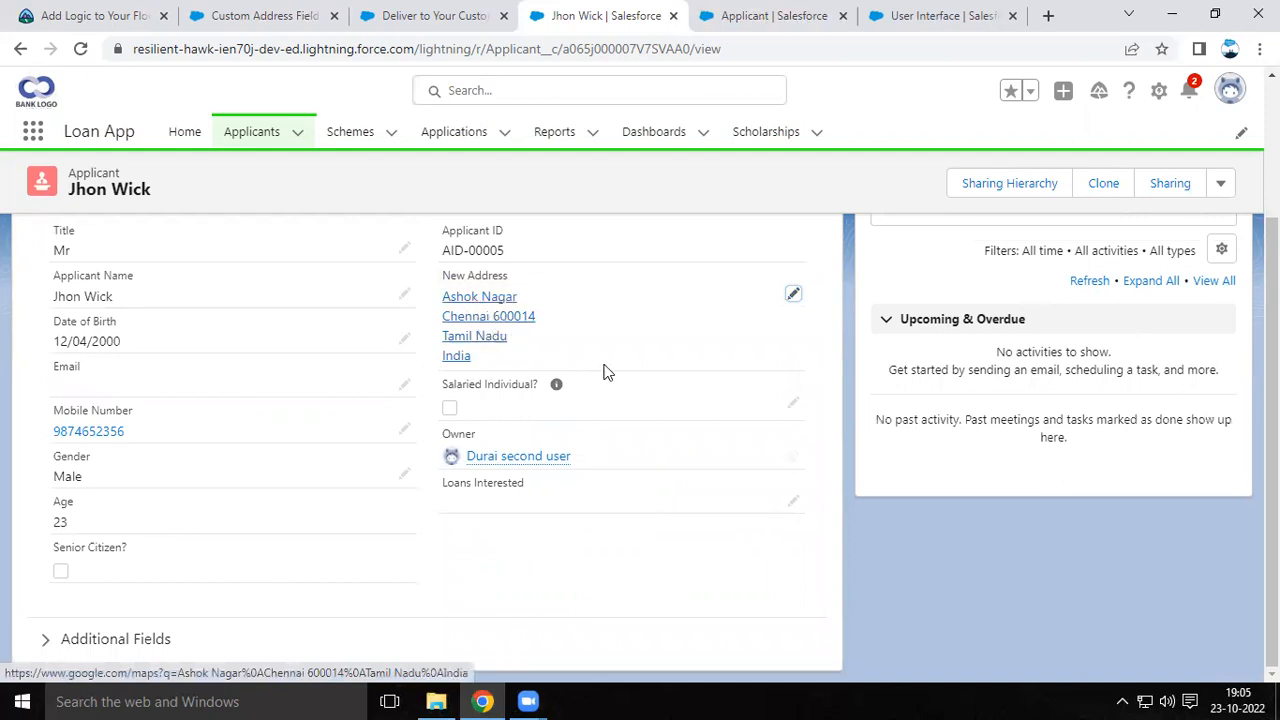
# Open the saved New Address link in Google Maps, view the mapped location, and return to the applicant record
pyautogui.click(505, 316)
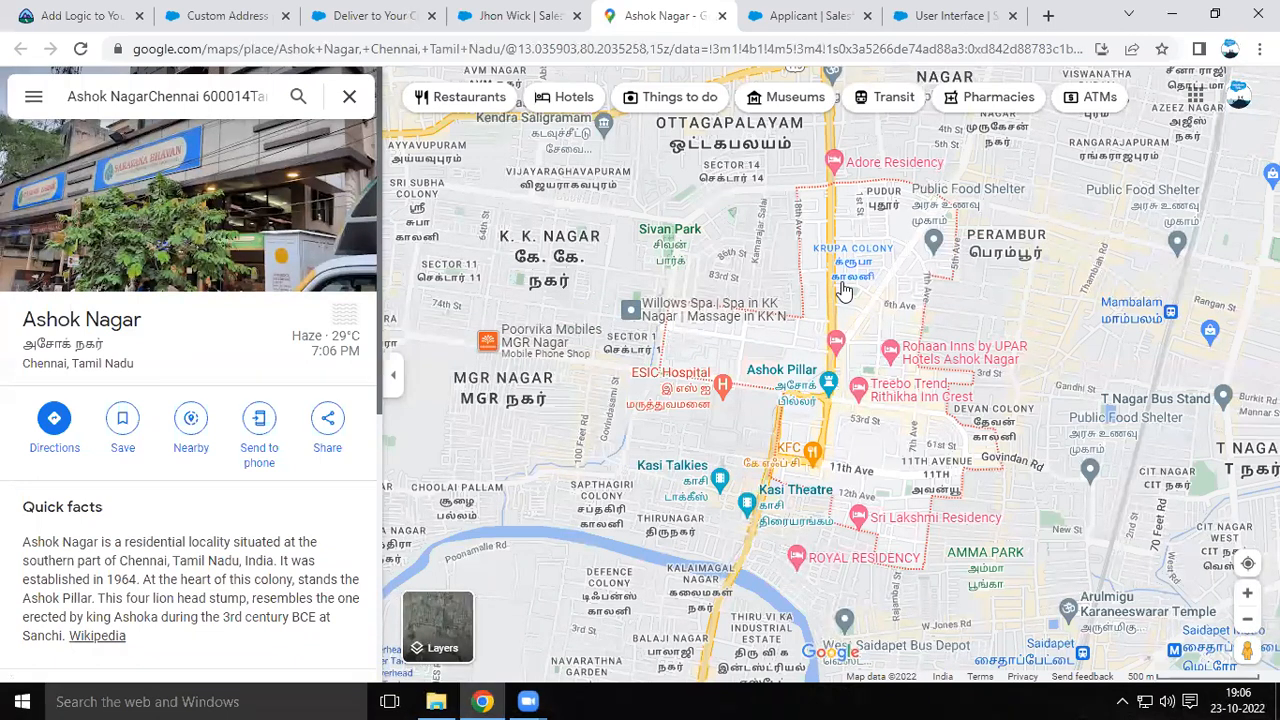
pyautogui.moveTo(900, 350)
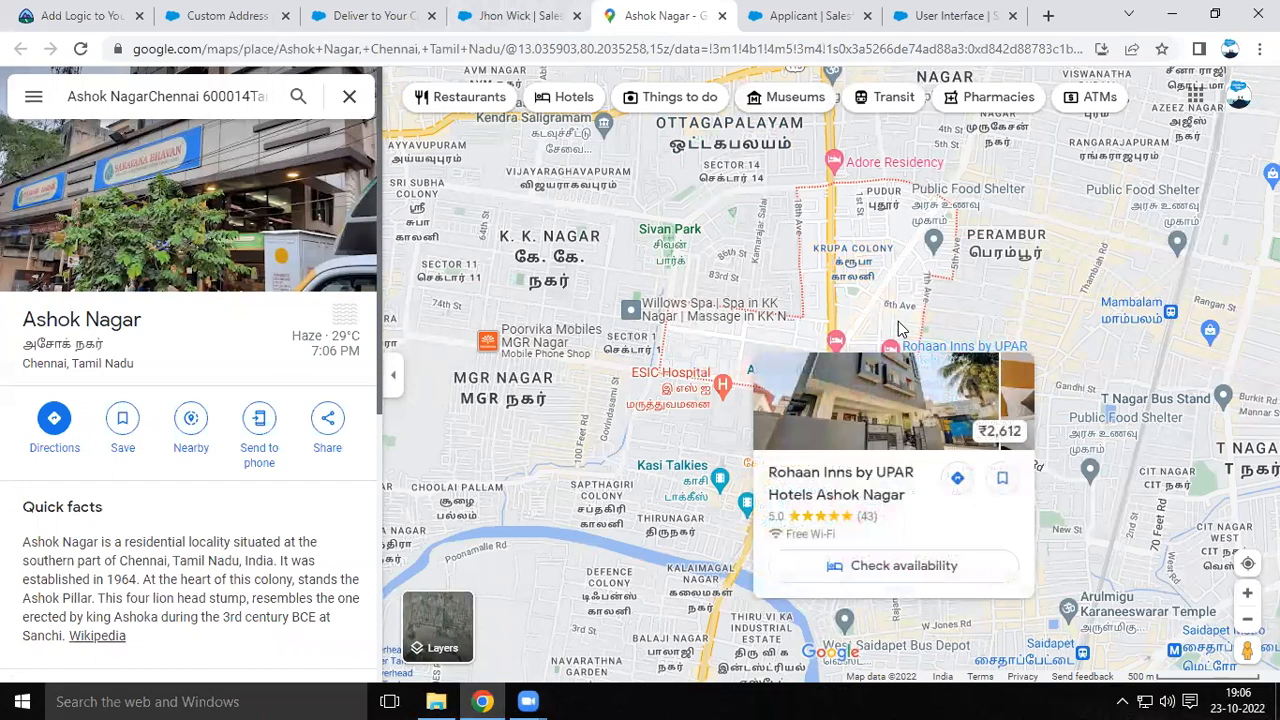
pyautogui.click(510, 15)
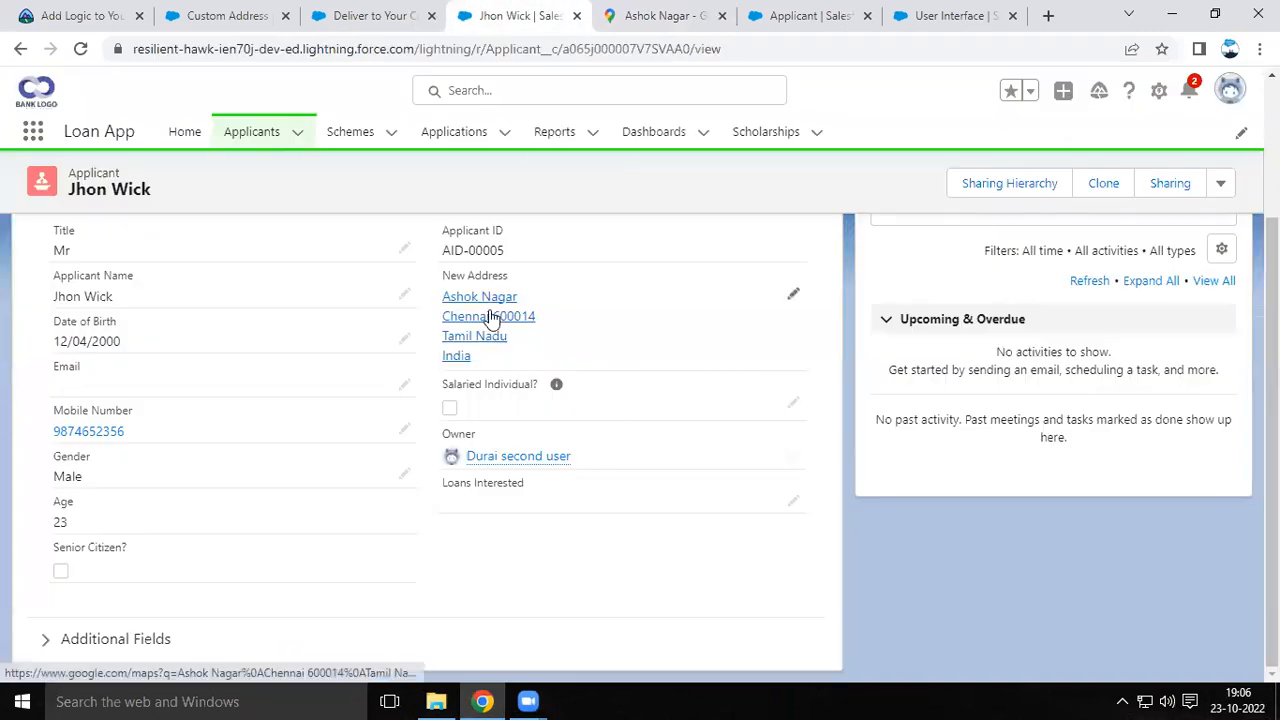